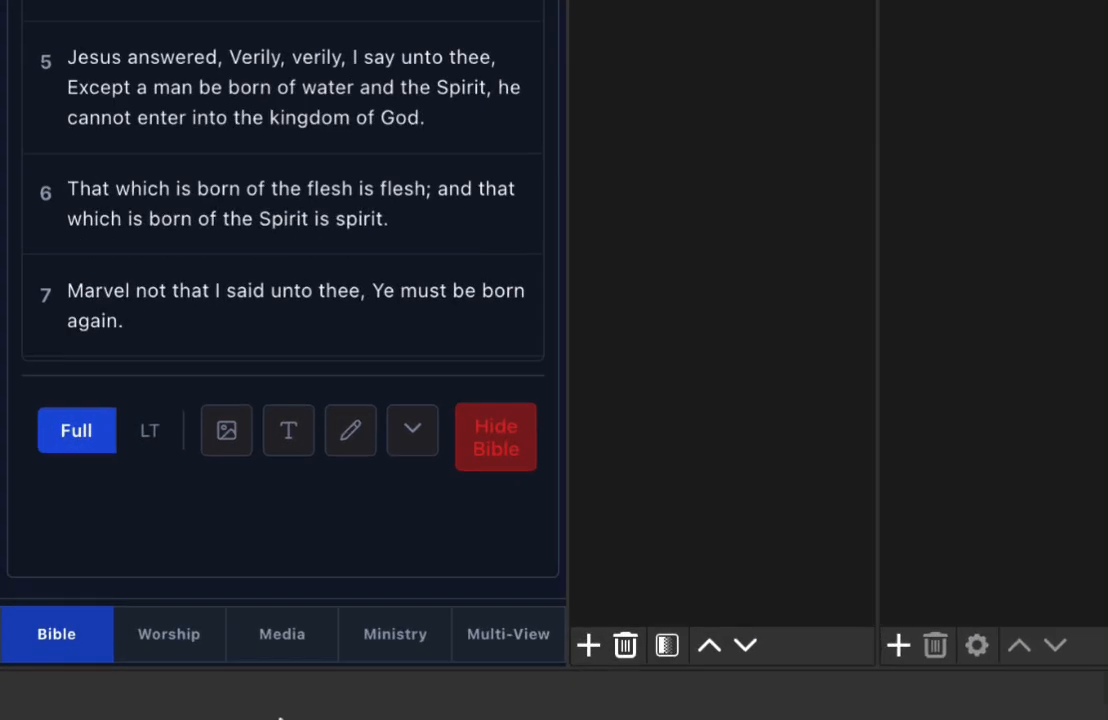
# - Look through the Worship, Media, Ministry and Multi-View sections of the church dock
pyautogui.click(158, 650)
pyautogui.click(335, 650)
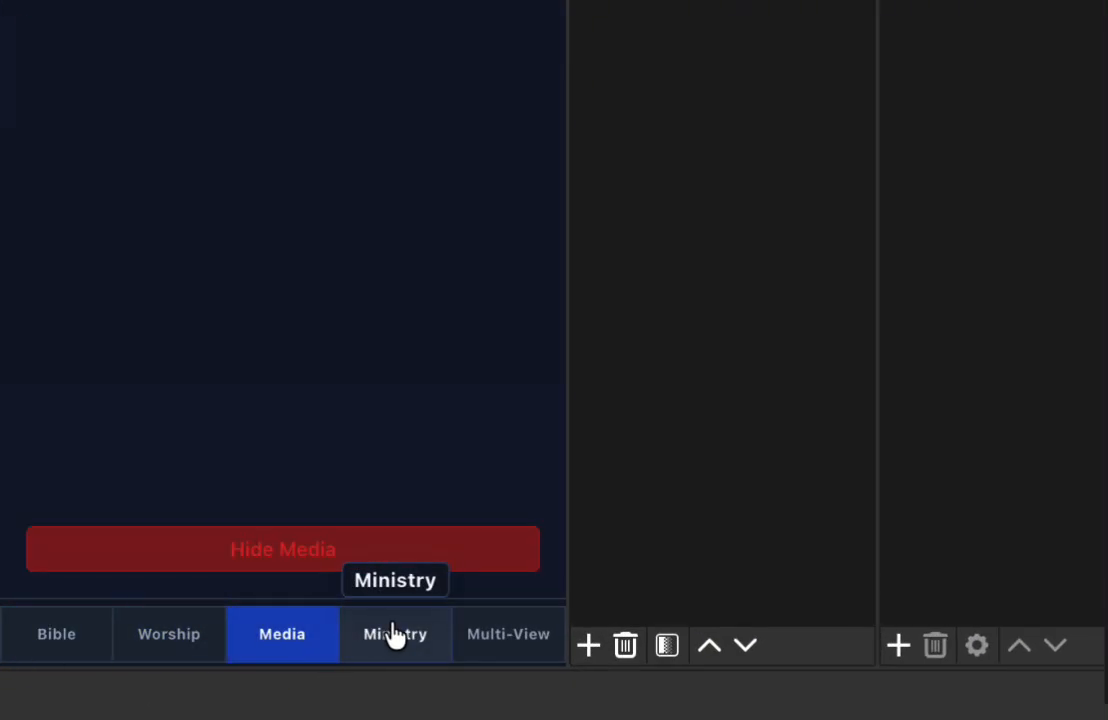
pyautogui.click(395, 634)
pyautogui.click(485, 632)
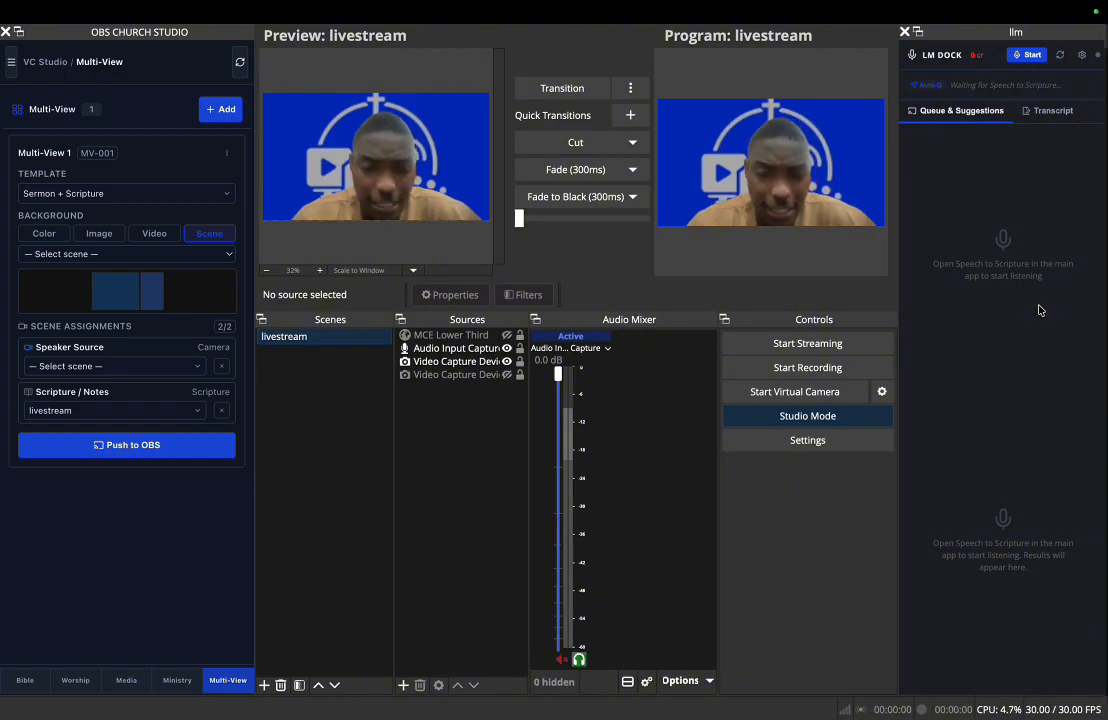
# - Look up John 3:16 in the Bible section with the shorthand j316 and load it into the preview
pyautogui.click(20, 683)
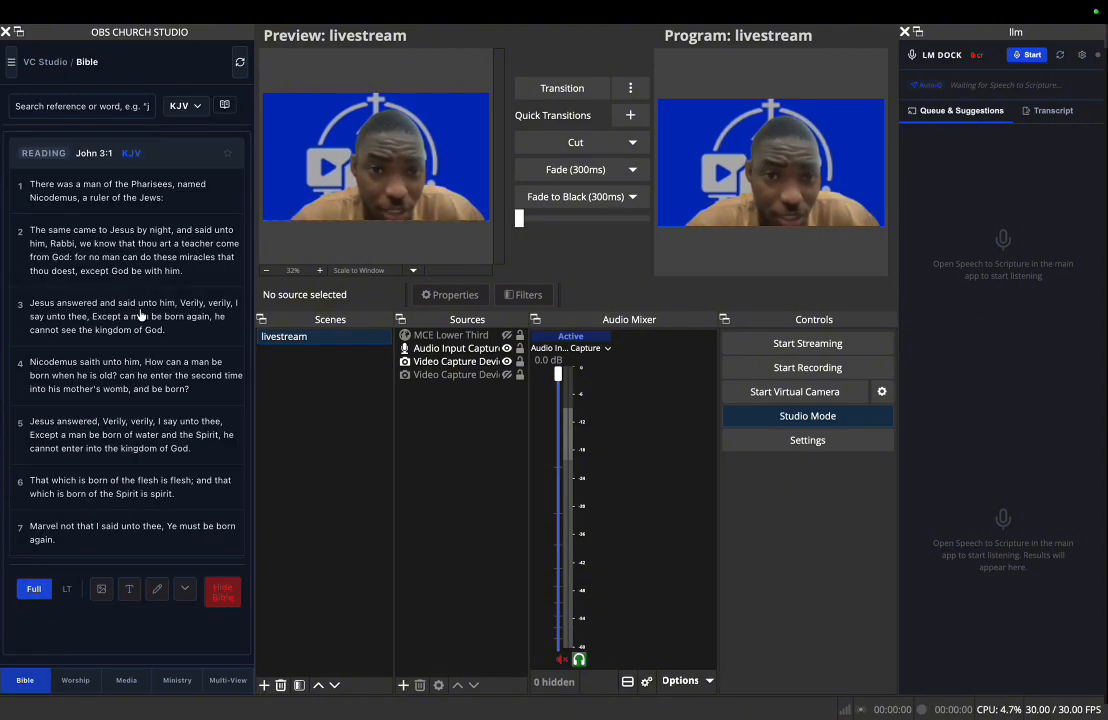
pyautogui.click(117, 100)
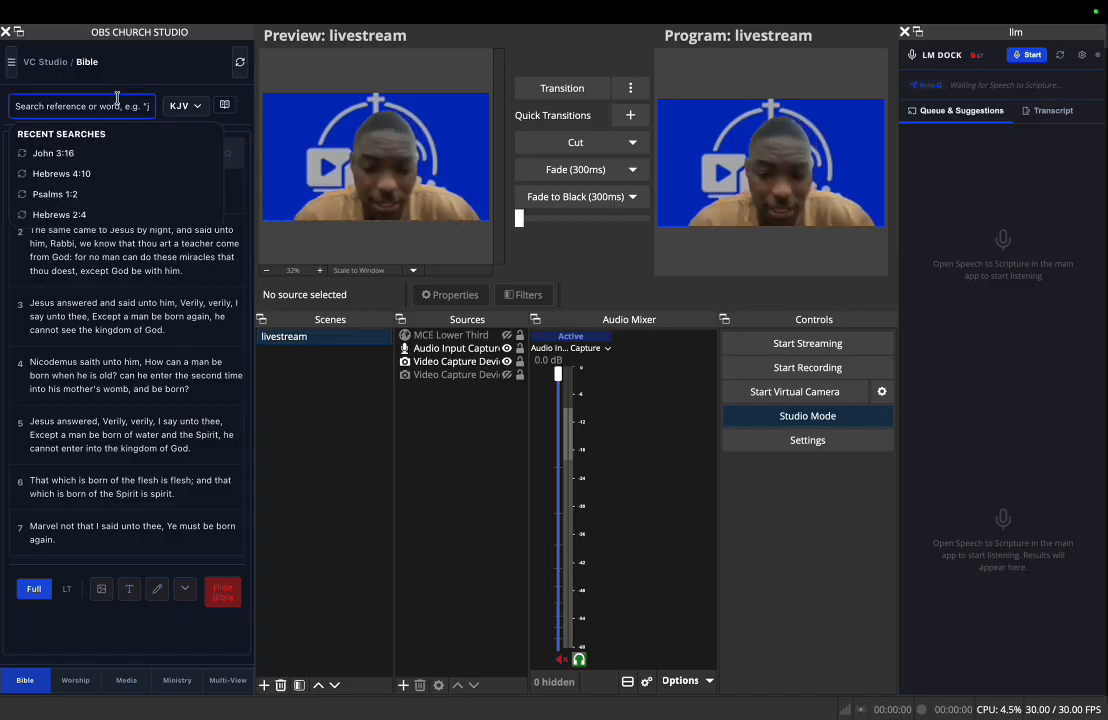
pyautogui.write('j316')
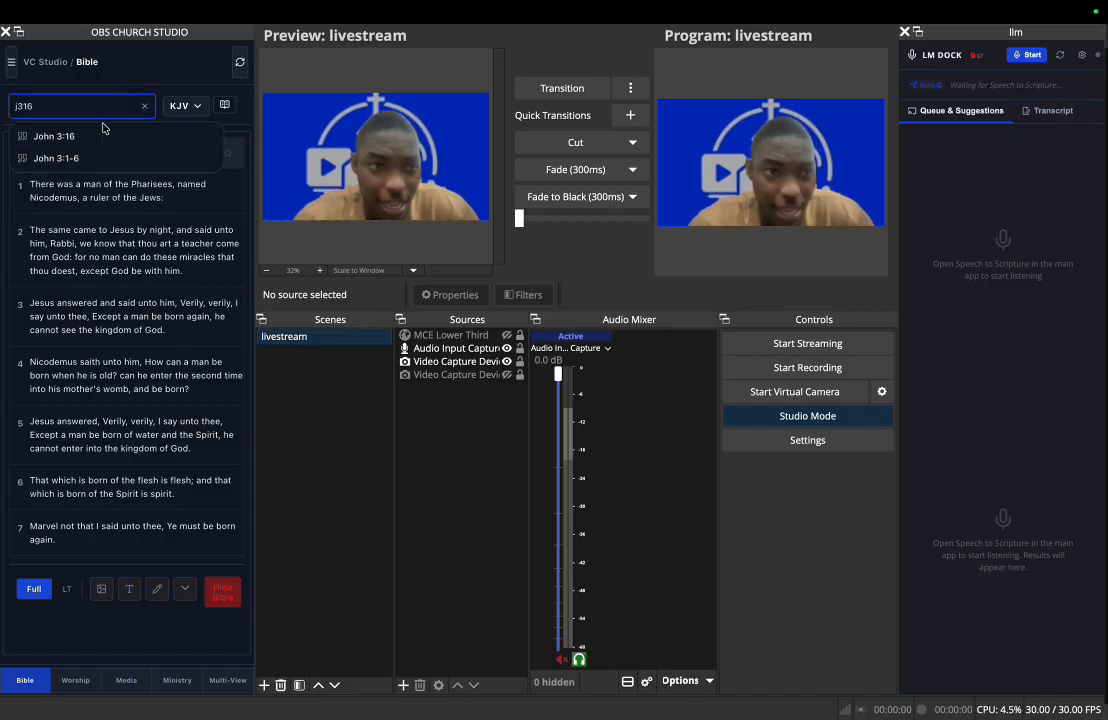
pyautogui.click(100, 135)
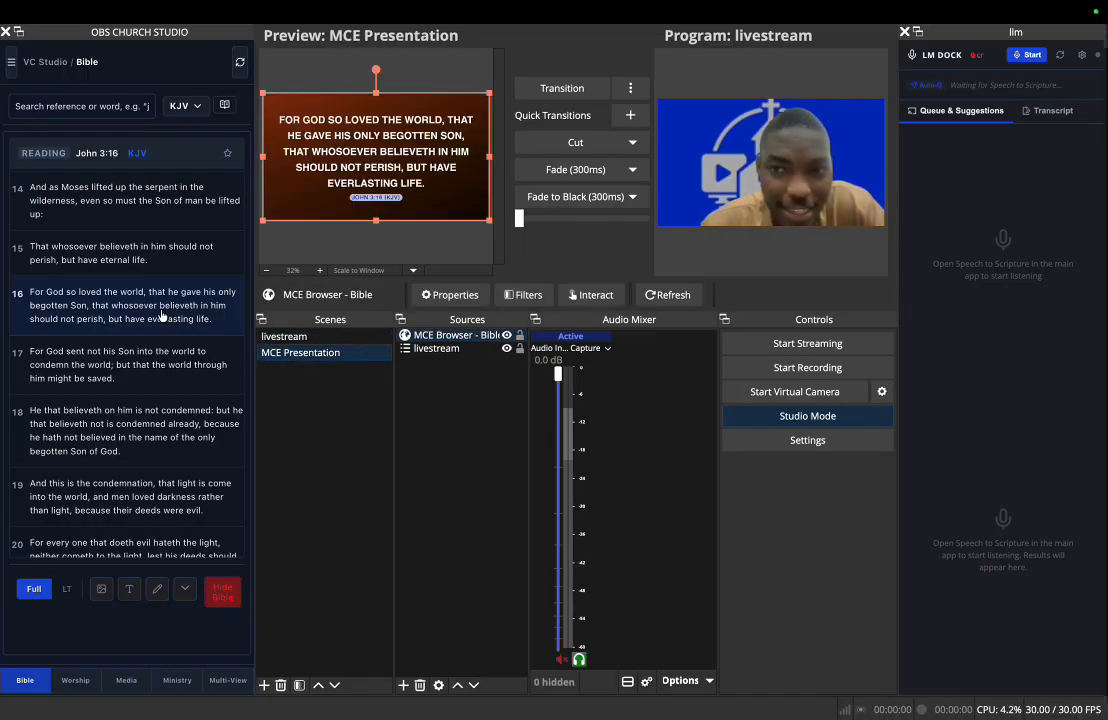
# - Transition the John 3:16 presentation to the program output and swap it back to the livestream scene
pyautogui.click(548, 91)
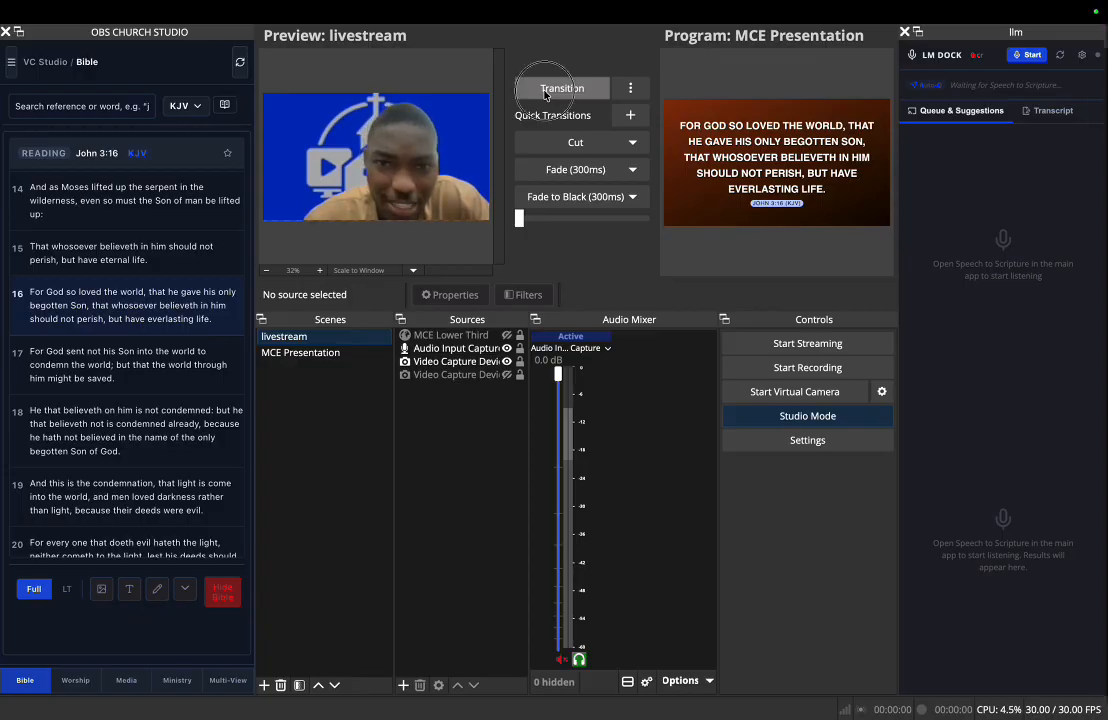
pyautogui.click(545, 91)
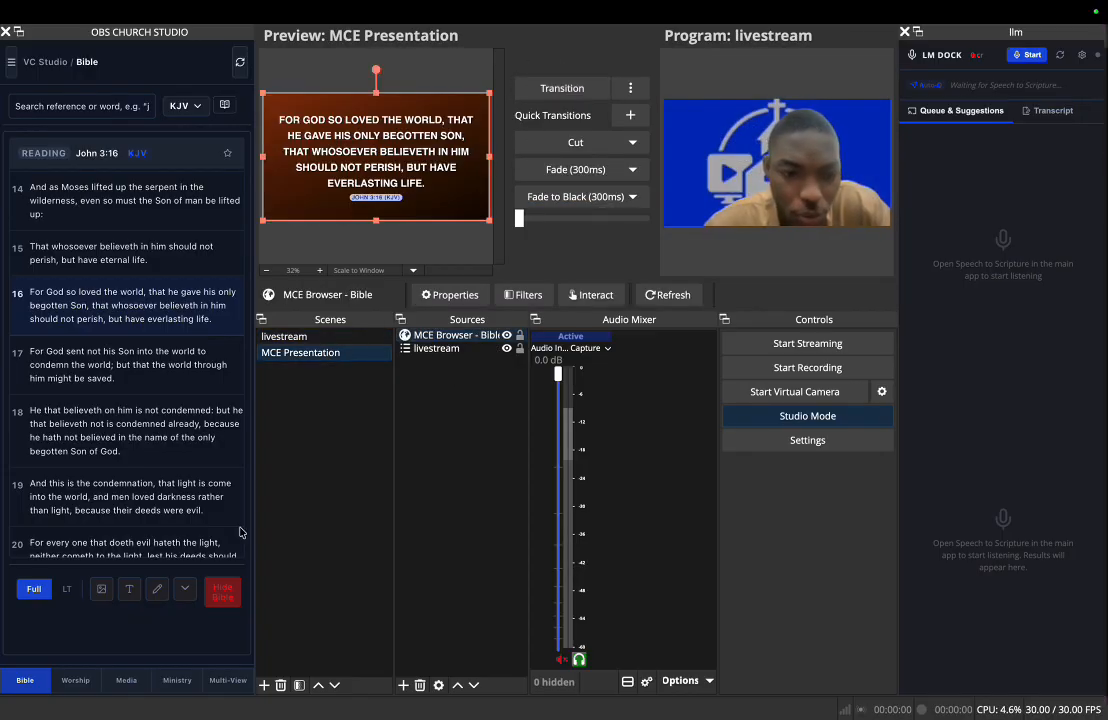
# - Open the Bible theme settings and try the Ocean and Forest gradient backgrounds, keeping the background type on Color
pyautogui.click(157, 598)
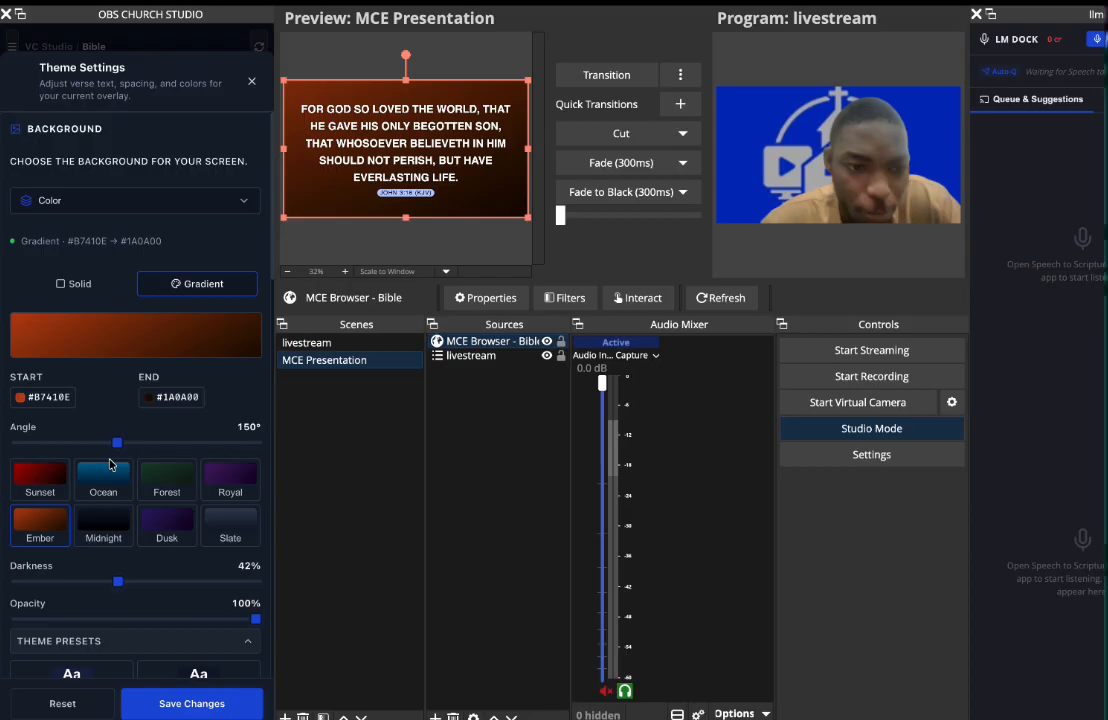
pyautogui.click(106, 465)
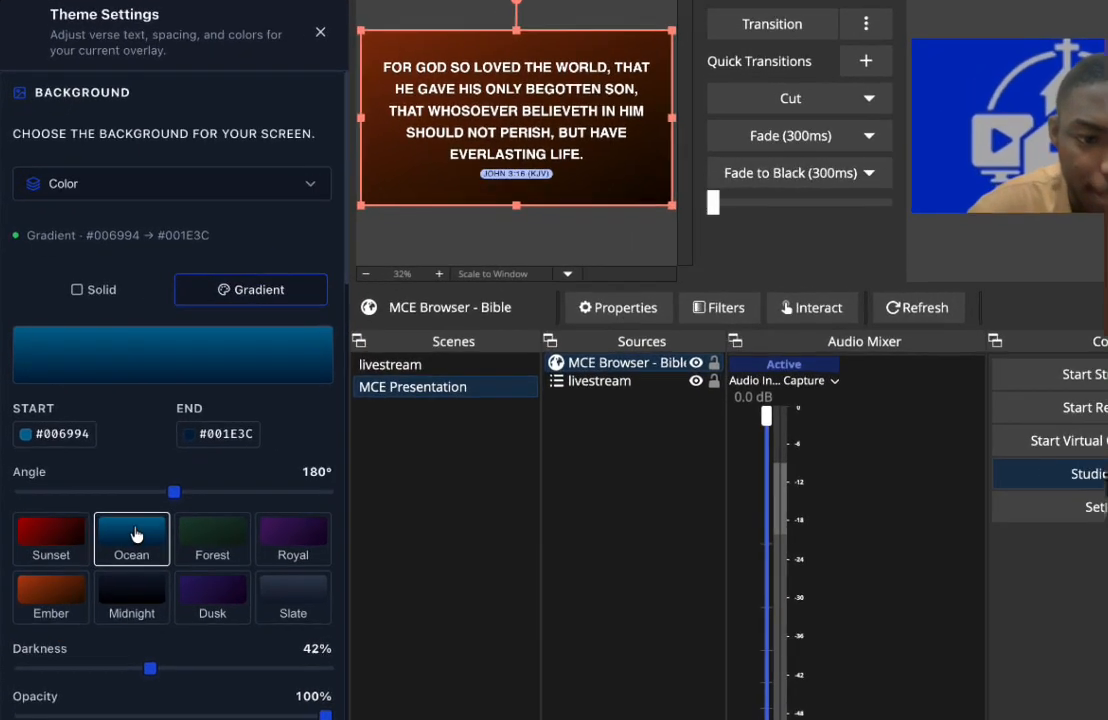
pyautogui.click(220, 553)
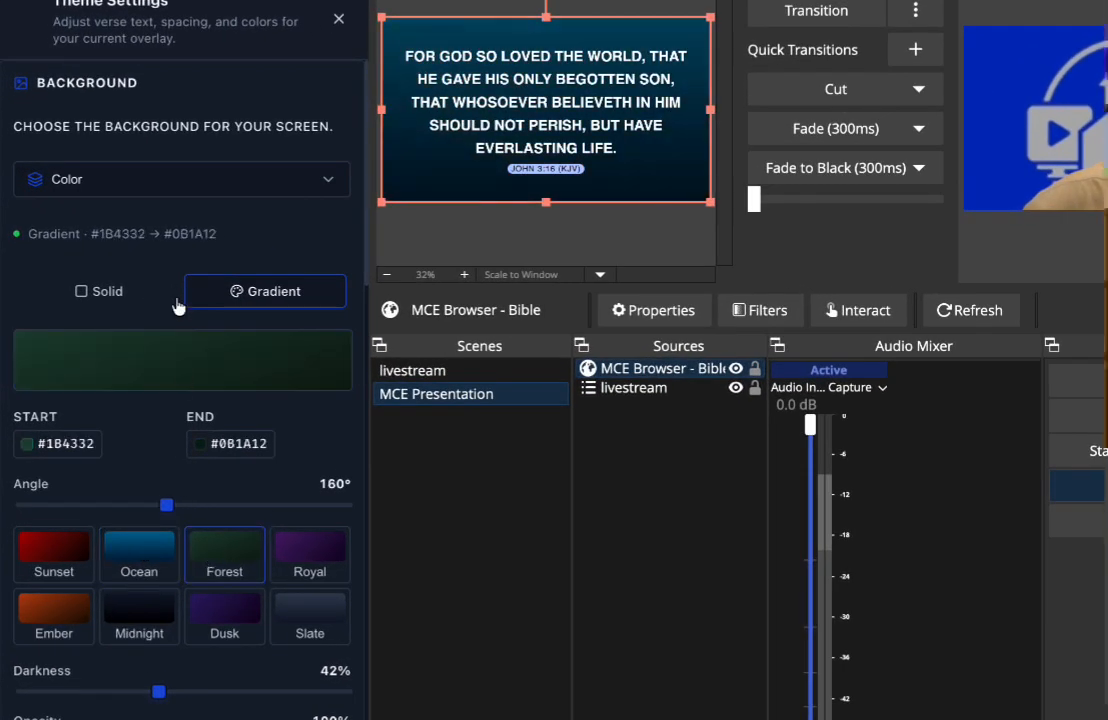
pyautogui.click(195, 182)
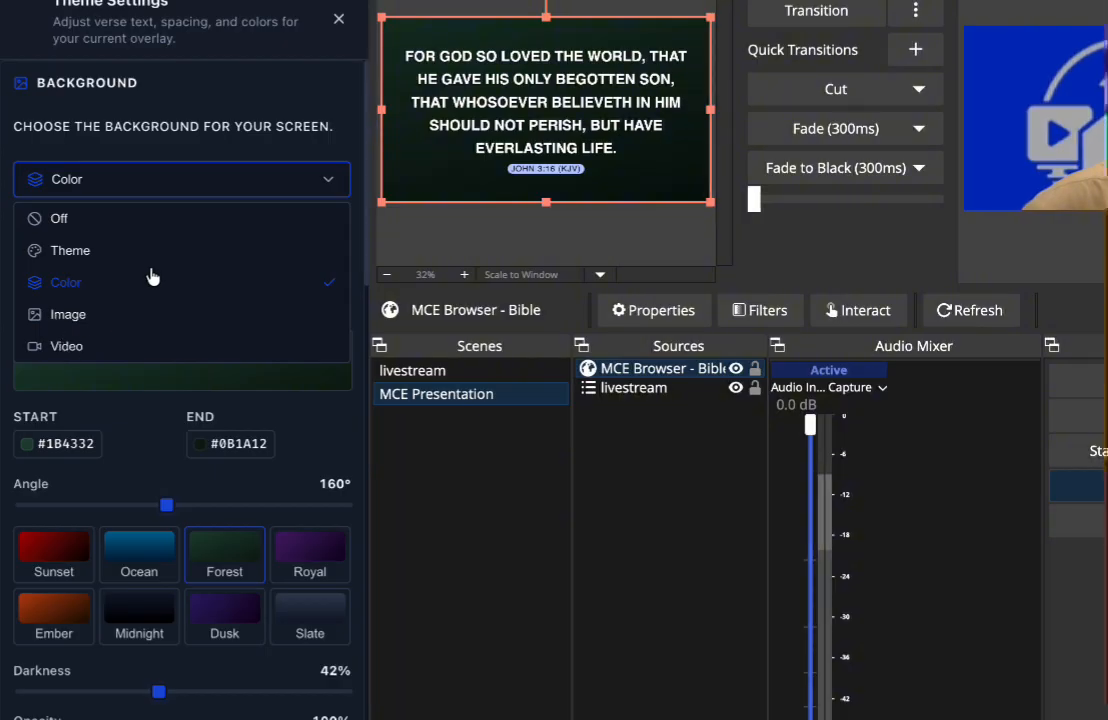
pyautogui.click(171, 180)
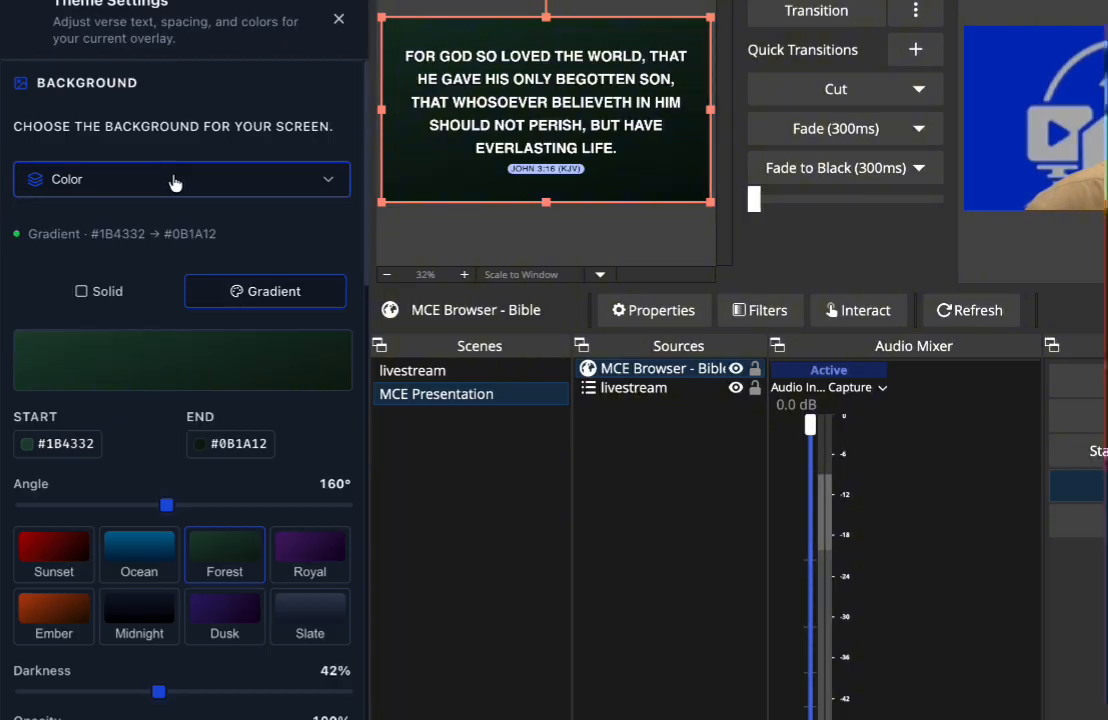
# - Set the verse background to the Royal gradient preset with an angle of 143°
pyautogui.click(306, 558)
pyautogui.scroll(-1, 306, 558)
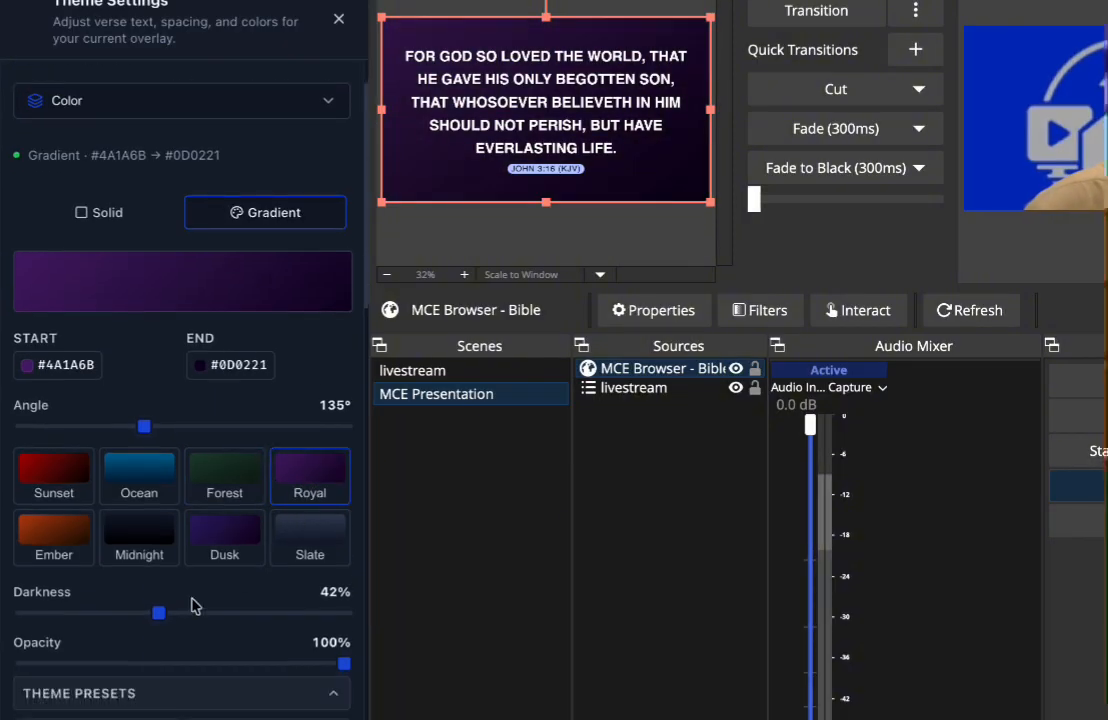
pyautogui.moveTo(145, 432)
pyautogui.mouseDown()
pyautogui.moveTo(246, 434)
pyautogui.moveTo(151, 432)
pyautogui.mouseUp()
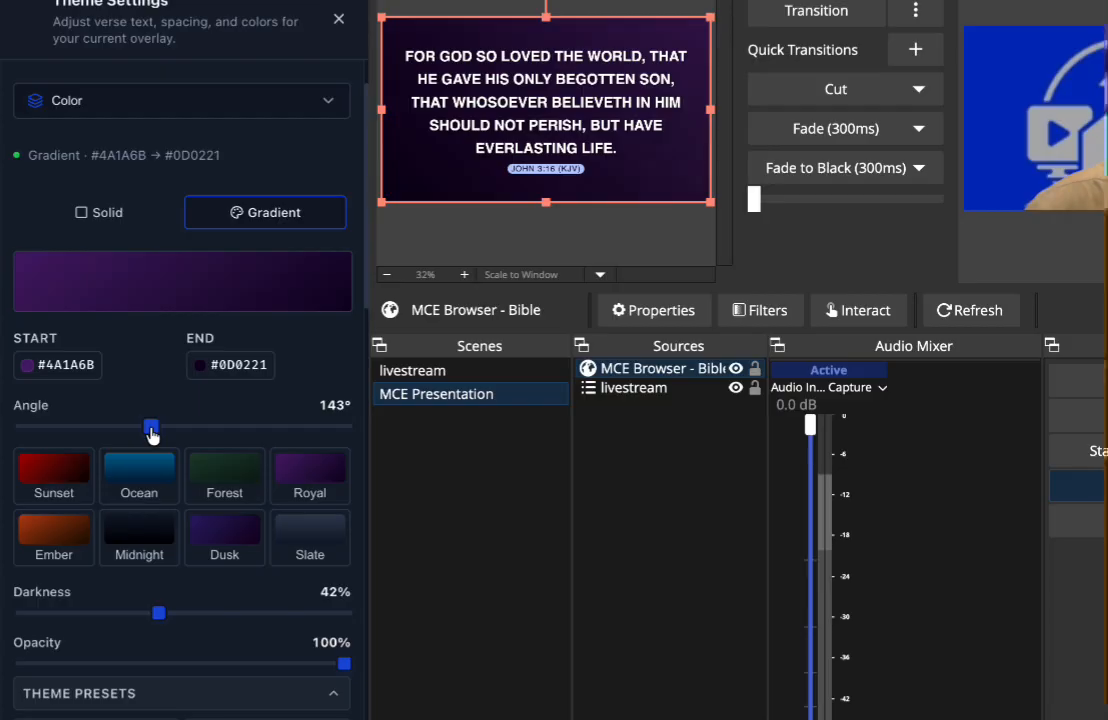
# - Collapse the theme presets and set the verse text font size to 81 px
pyautogui.scroll(-3, 150, 433)
pyautogui.click(170, 457)
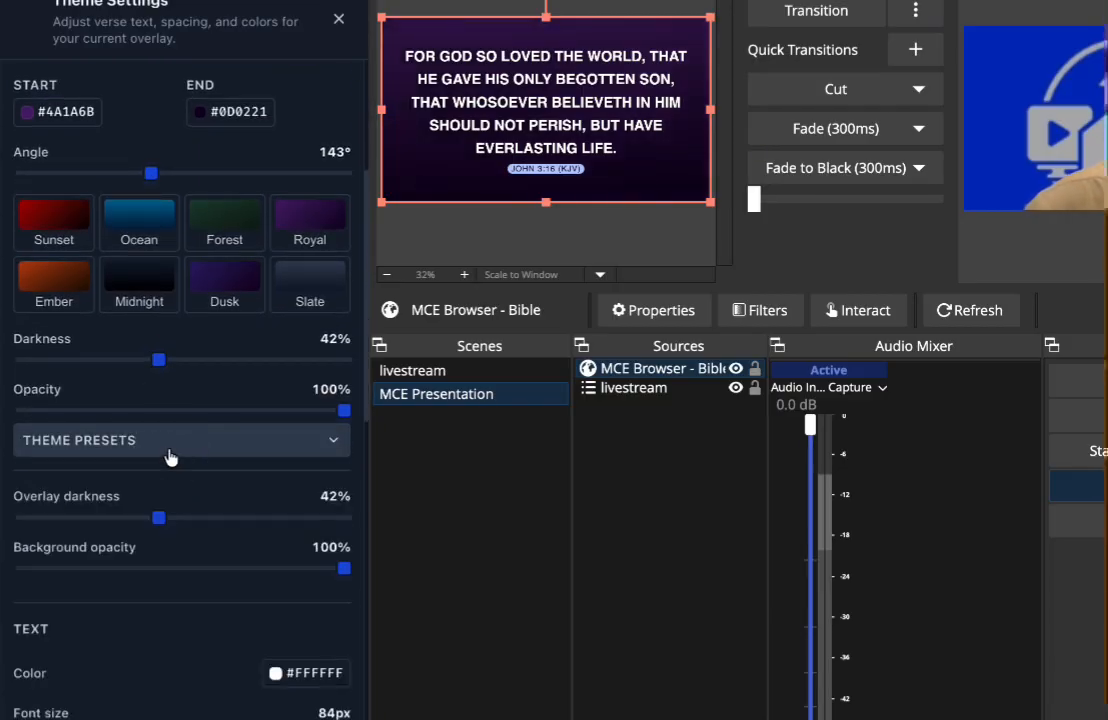
pyautogui.scroll(-2, 172, 475)
pyautogui.moveTo(136, 565)
pyautogui.mouseDown()
pyautogui.moveTo(175, 569)
pyautogui.moveTo(123, 565)
pyautogui.mouseUp()
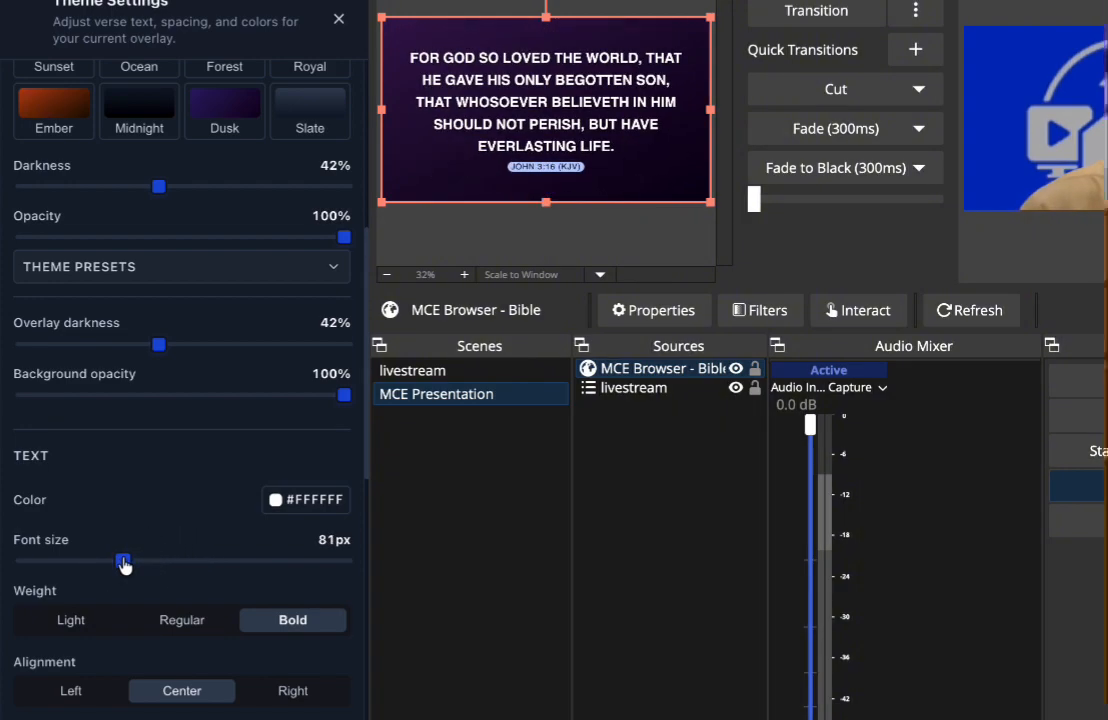
# - Try left and center alignment for the verse text, choose right alignment, and keep the text case as all capitals after trying lowercase
pyautogui.scroll(-3, 123, 563)
pyautogui.click(80, 566)
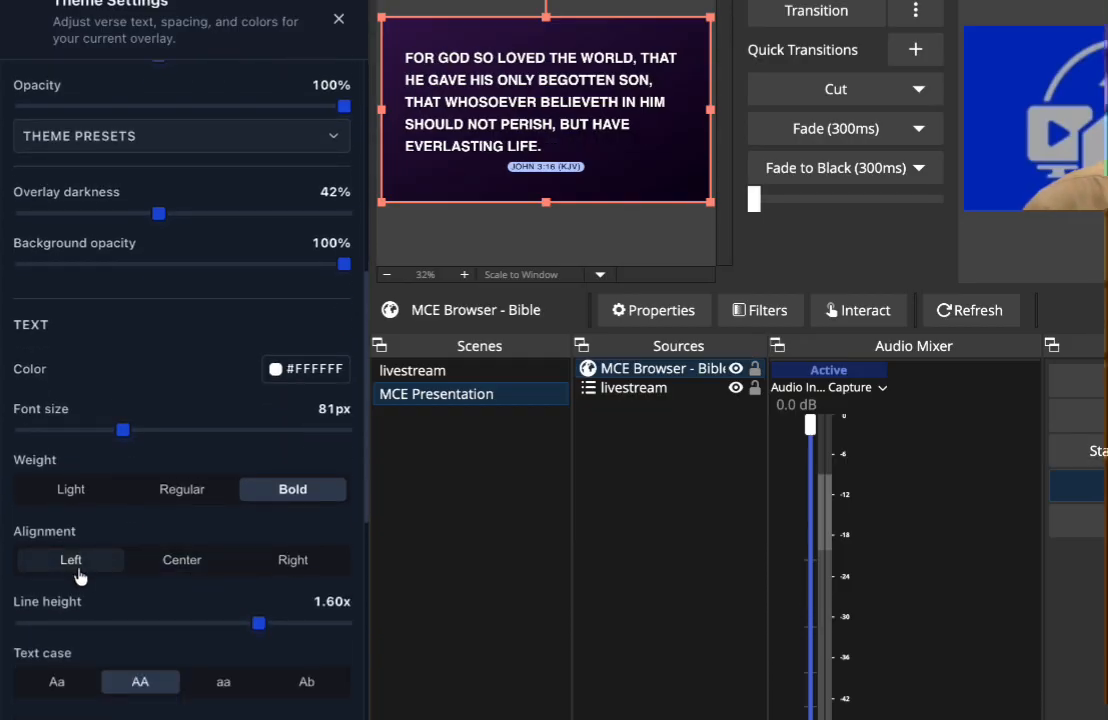
pyautogui.click(170, 567)
pyautogui.click(279, 572)
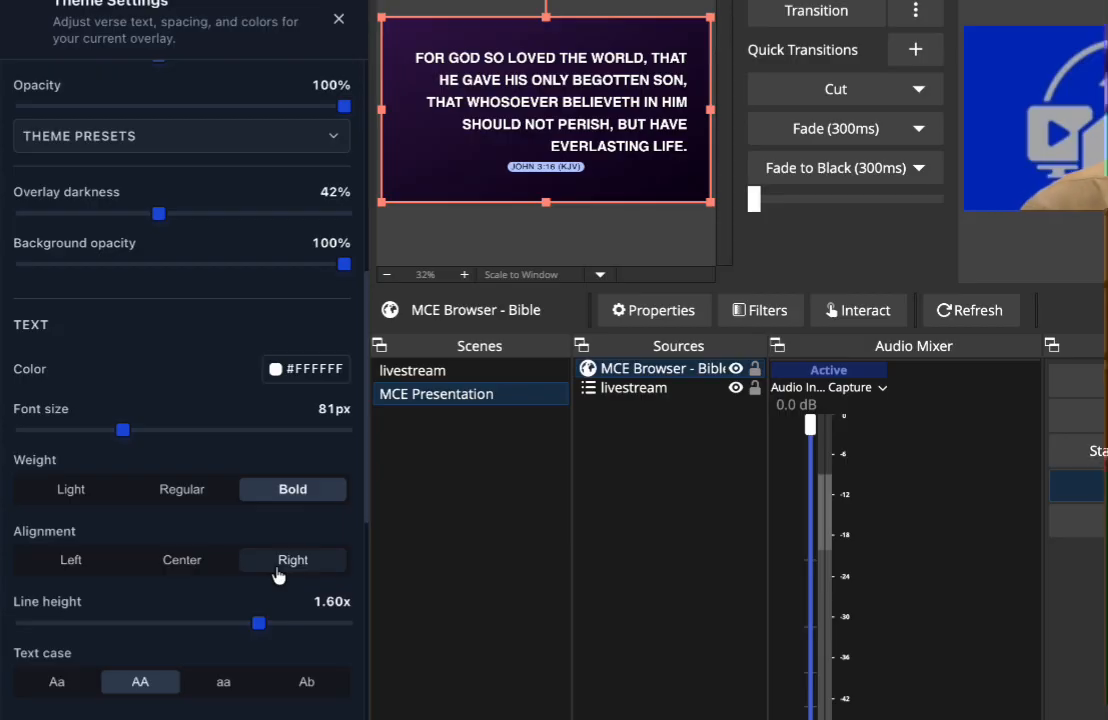
pyautogui.click(200, 682)
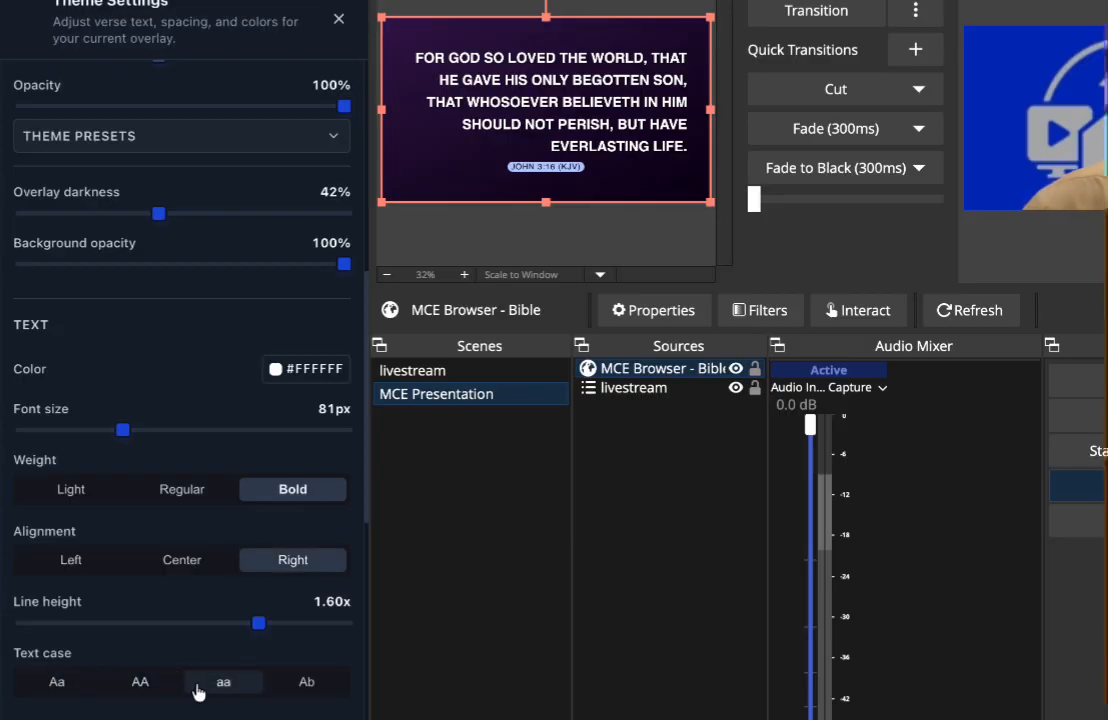
pyautogui.click(163, 686)
# - Try the reference above the verse, return it below the verse, set its font size to 48 px and close the theme settings
pyautogui.scroll(-4, 166, 690)
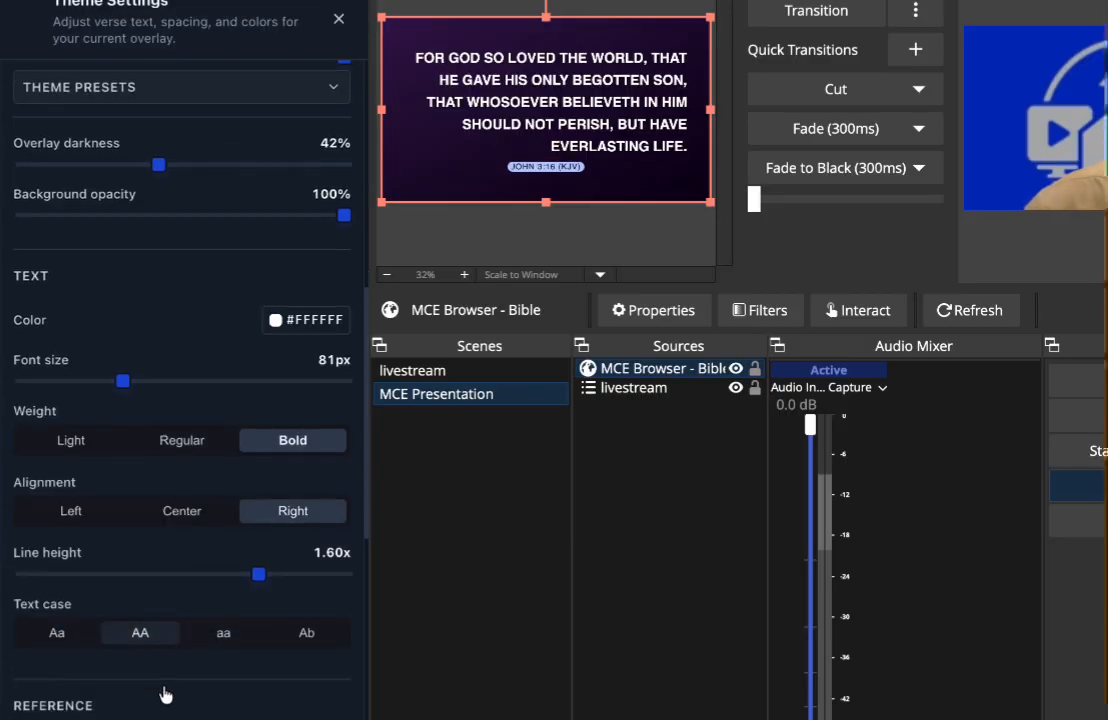
pyautogui.click(150, 512)
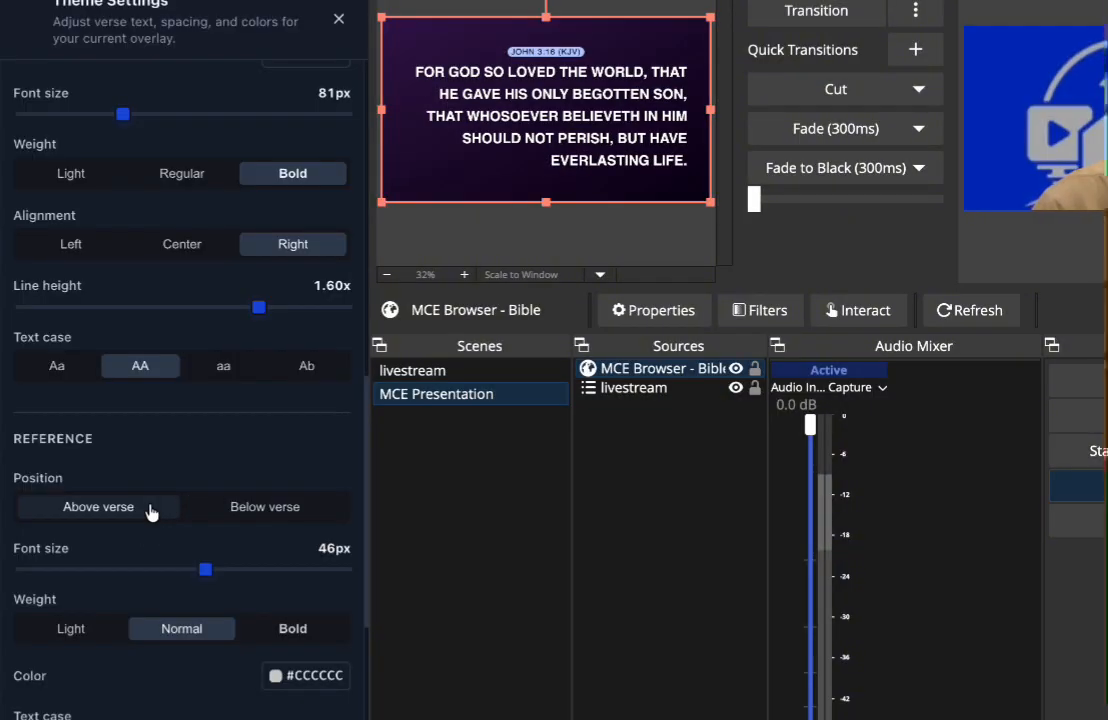
pyautogui.click(212, 515)
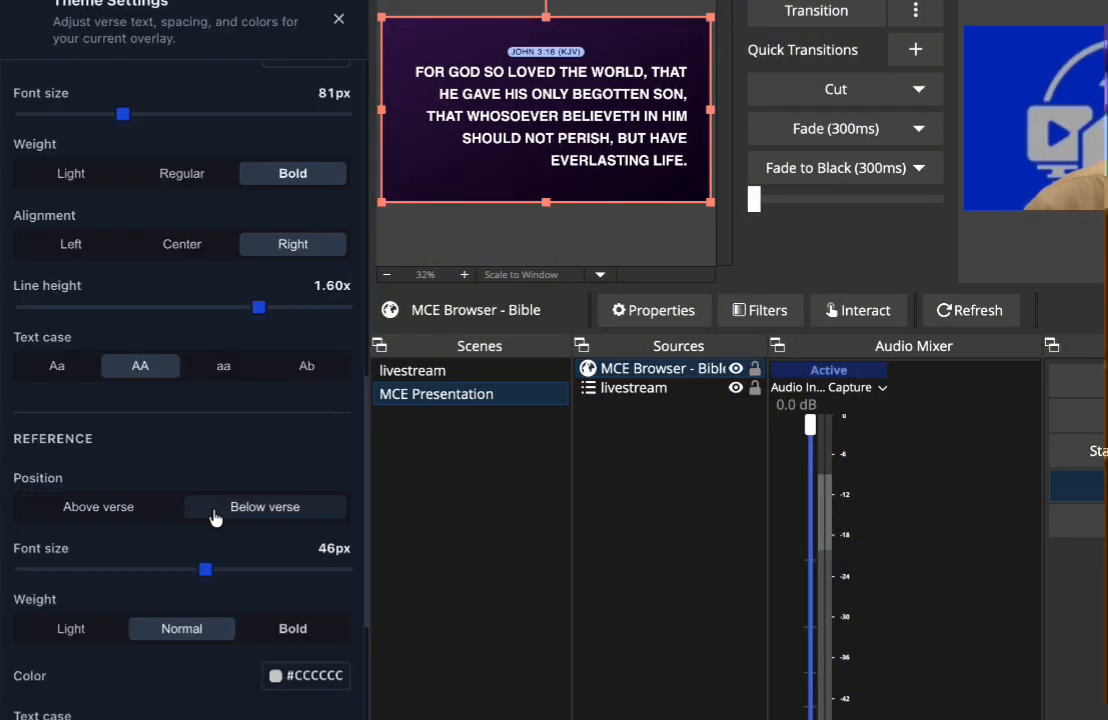
pyautogui.moveTo(206, 569); pyautogui.dragTo(218, 571)
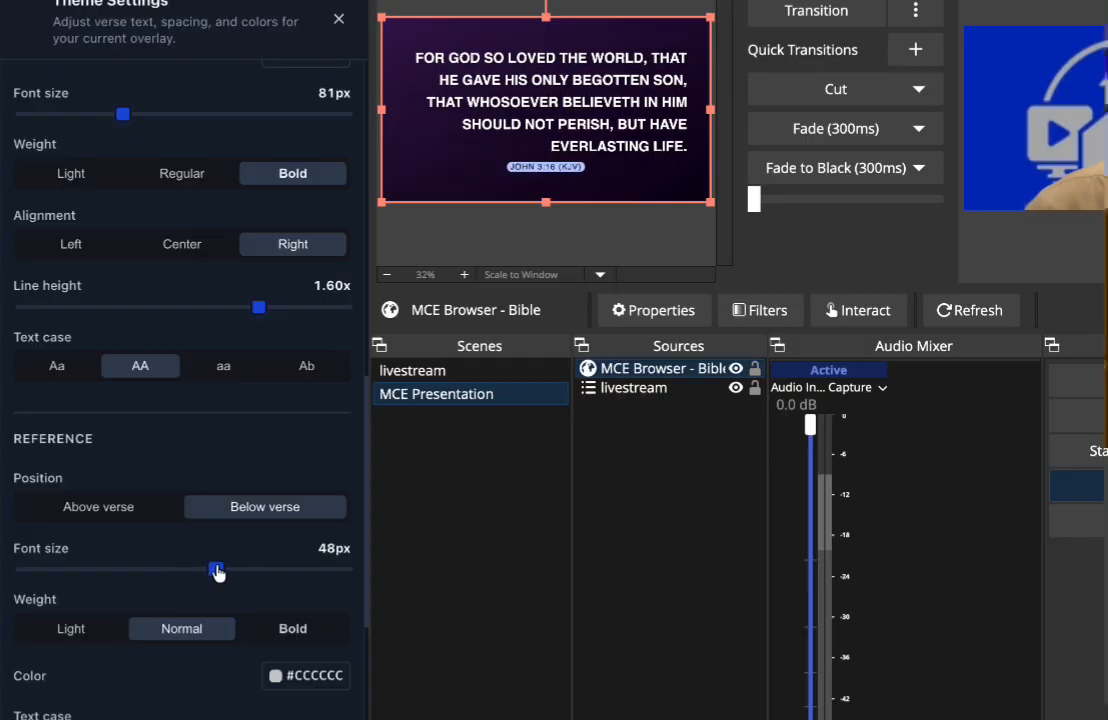
pyautogui.scroll(-1, 218, 573)
pyautogui.scroll(-1, 219, 573)
pyautogui.click(339, 19)
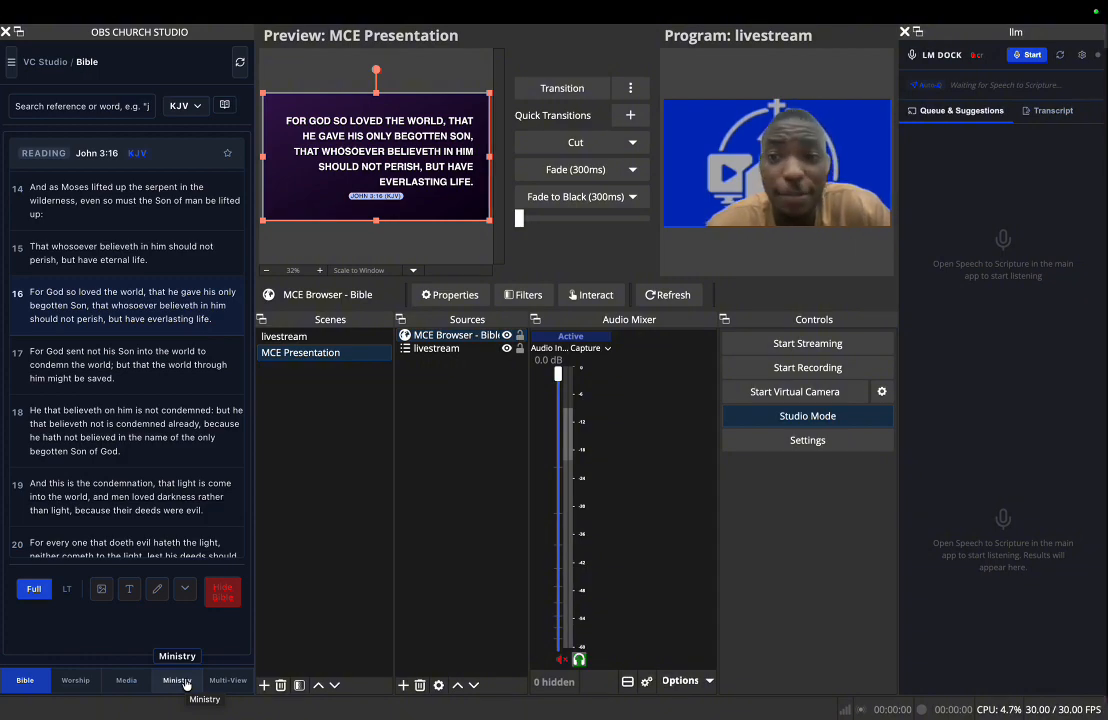
# - Check the installed Bible versions, switch to the MakeChurchEasy app and search its Bible library in all languages for "yorub"
pyautogui.click(183, 105)
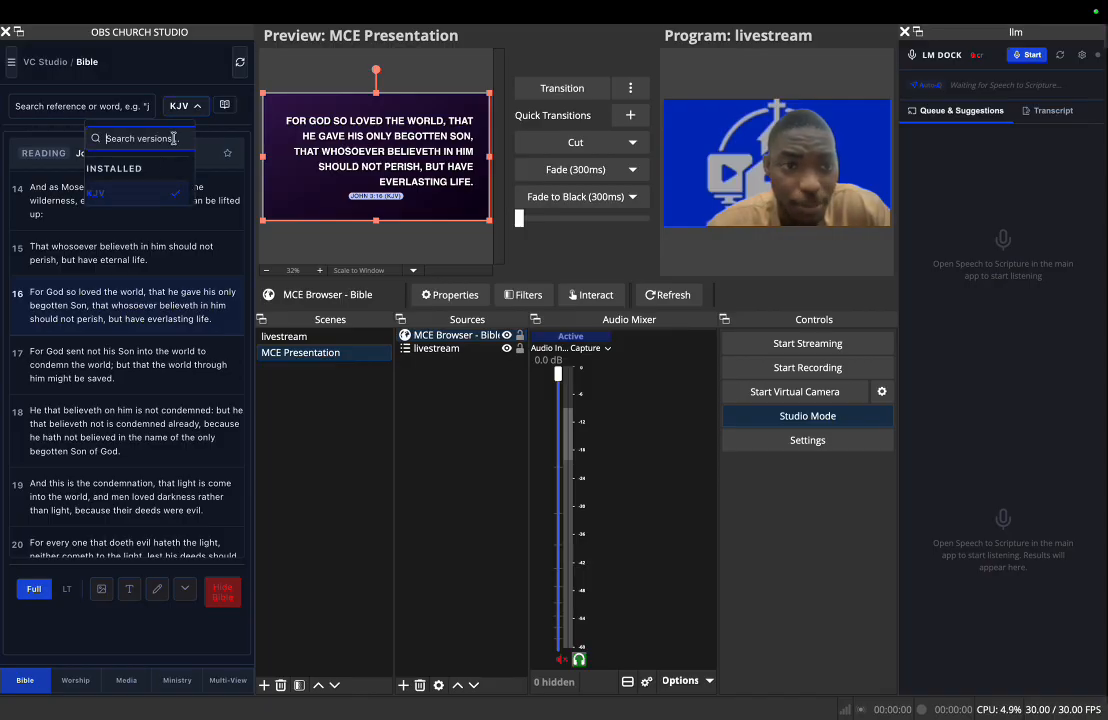
pyautogui.click(186, 107)
pyautogui.hotkey('ctrl', 'Left')
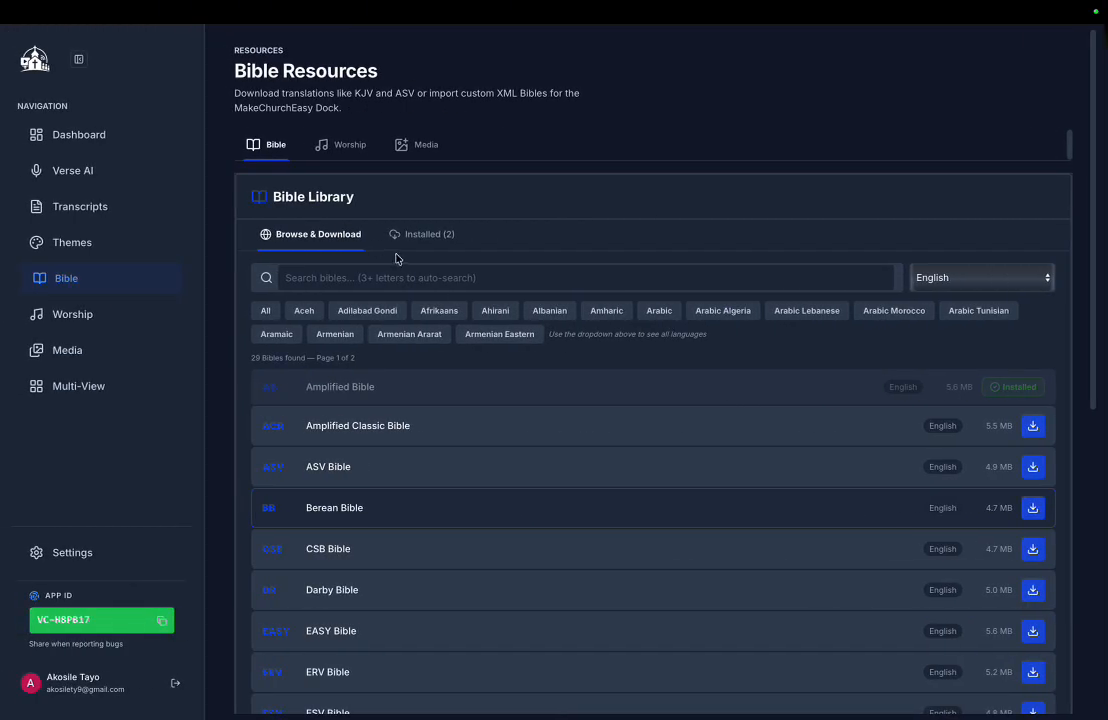
pyautogui.click(403, 281)
pyautogui.click(263, 310)
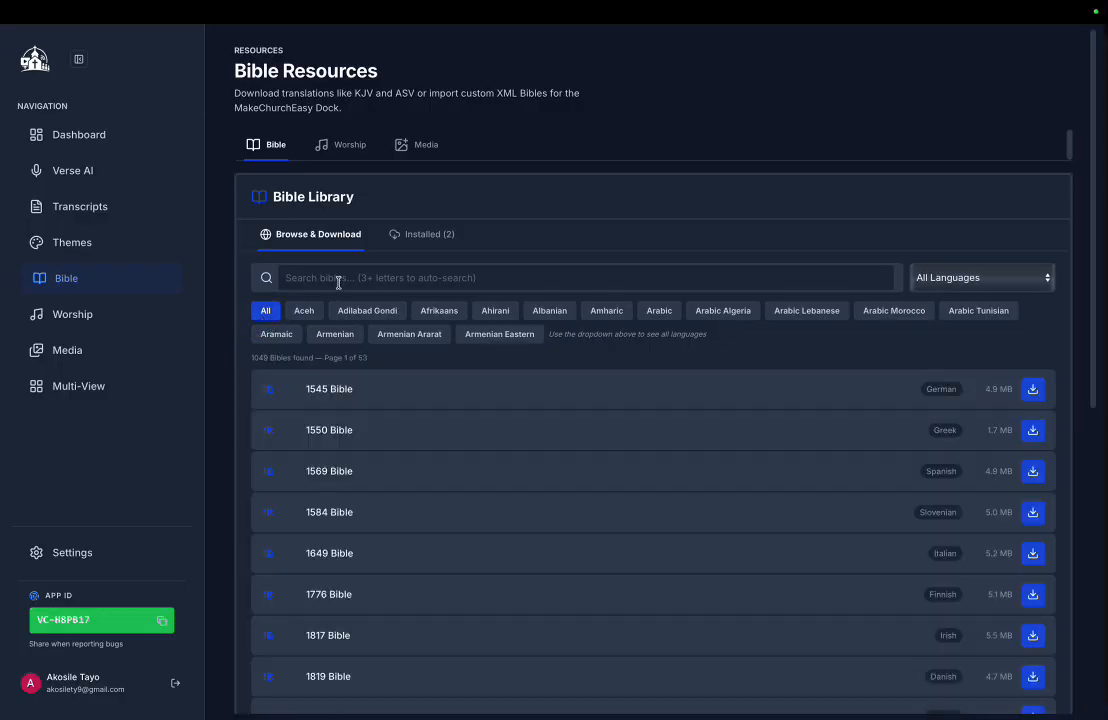
pyautogui.write('yorub')
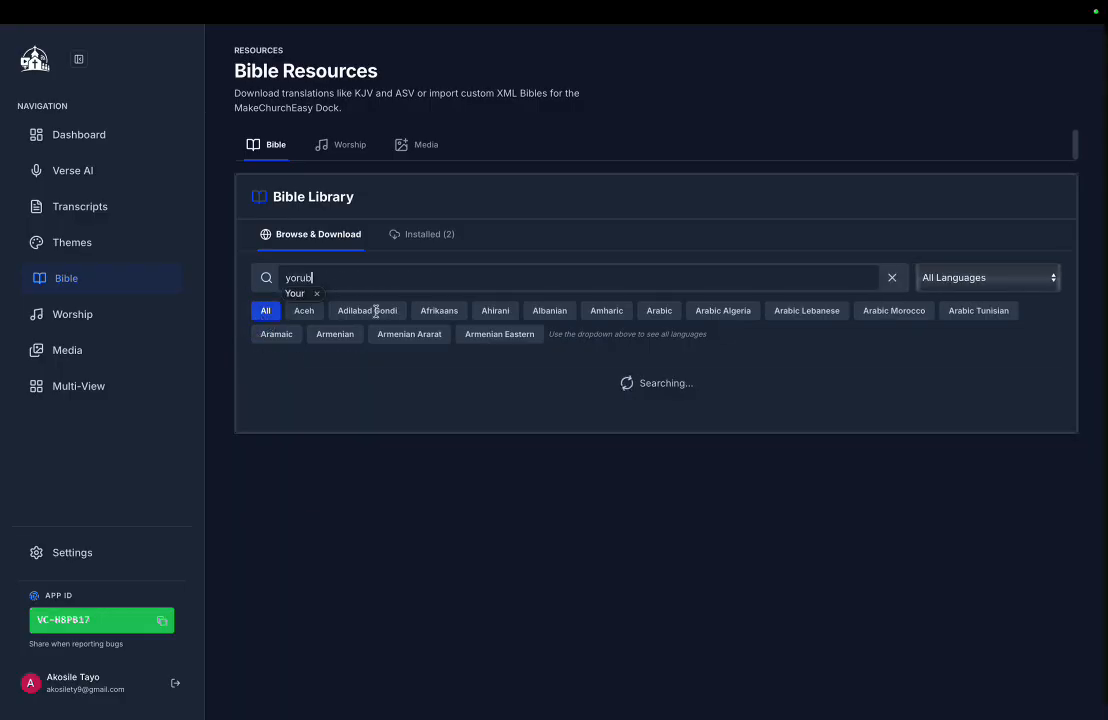
pyautogui.press('Down')
pyautogui.press('Return')
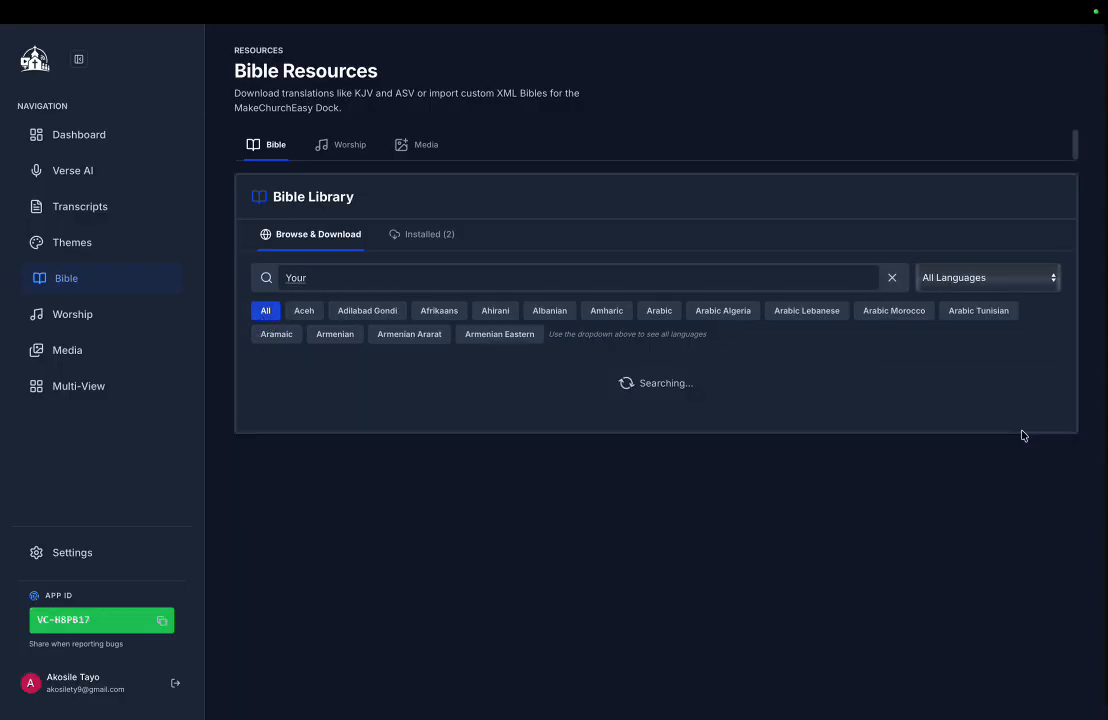
# - Switch back to OBS, refresh the church dock and change the Bible version to 2B
pyautogui.hotkey('ctrl', 'Right')
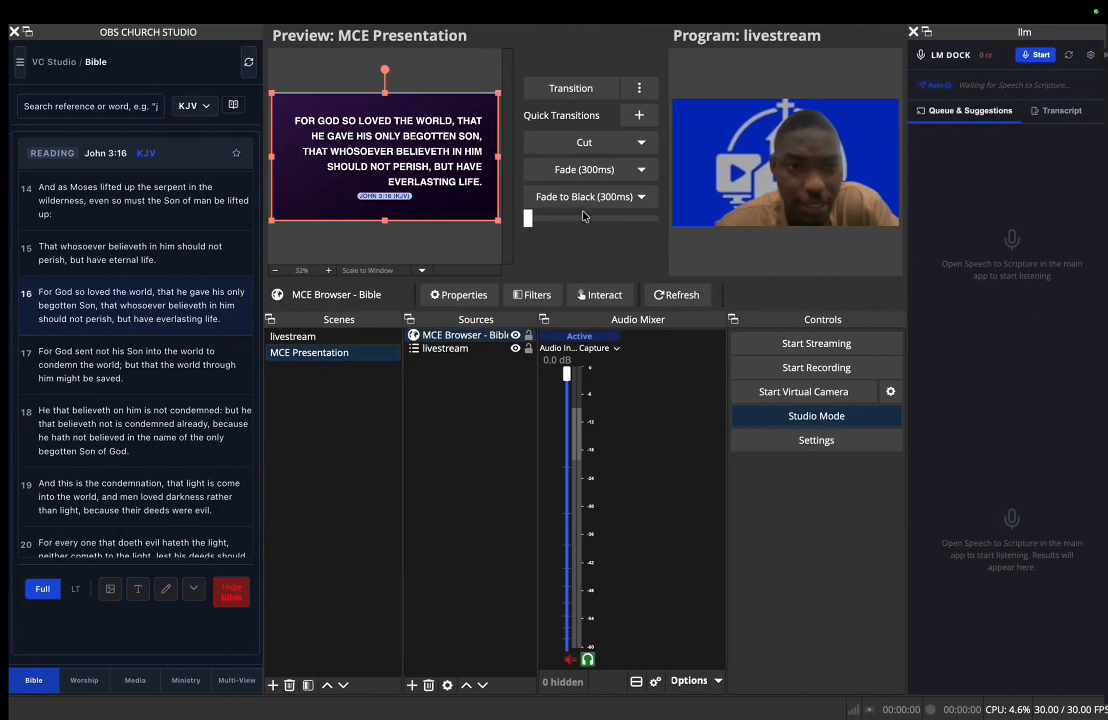
pyautogui.click(239, 64)
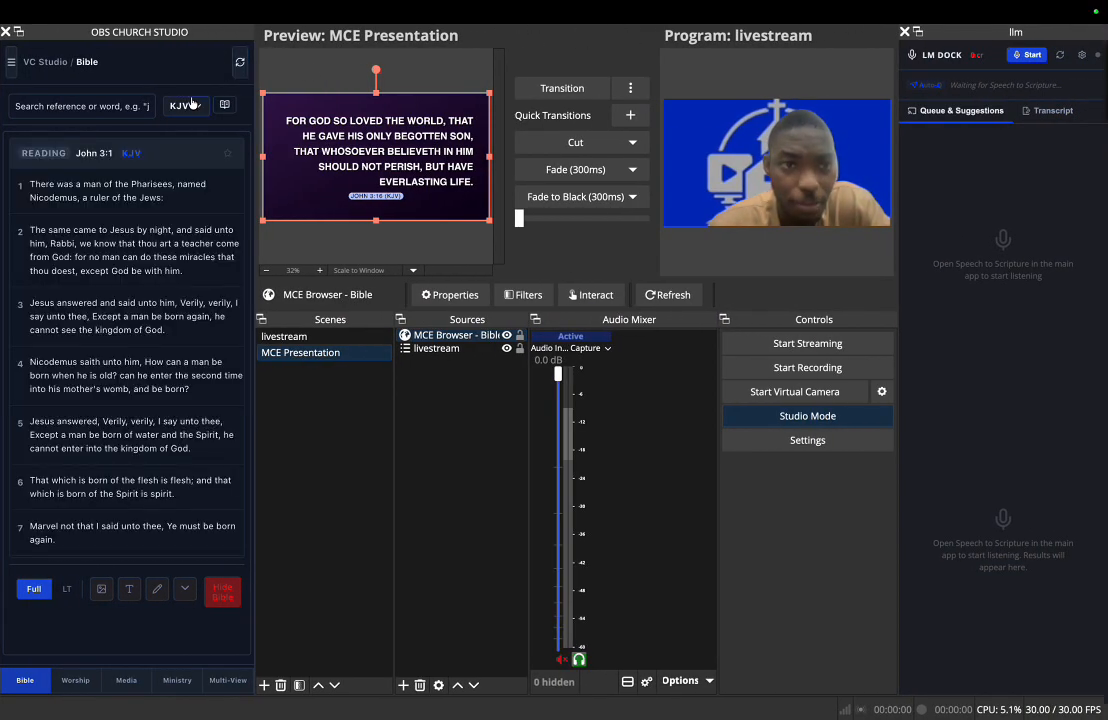
pyautogui.click(186, 105)
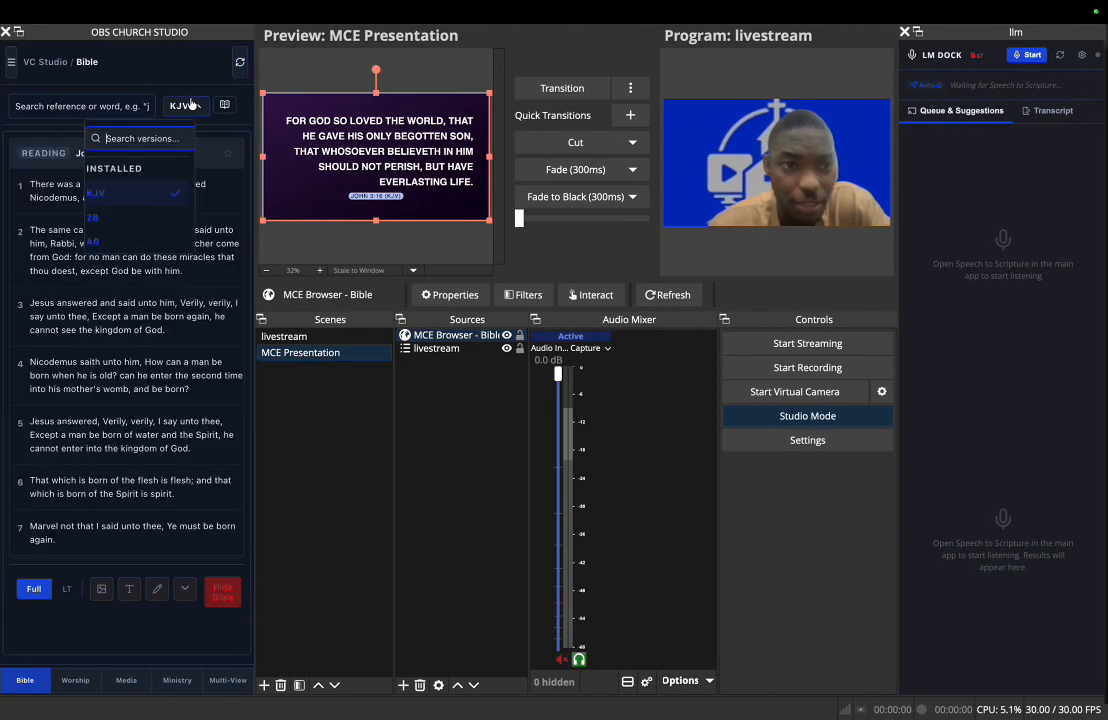
pyautogui.click(113, 218)
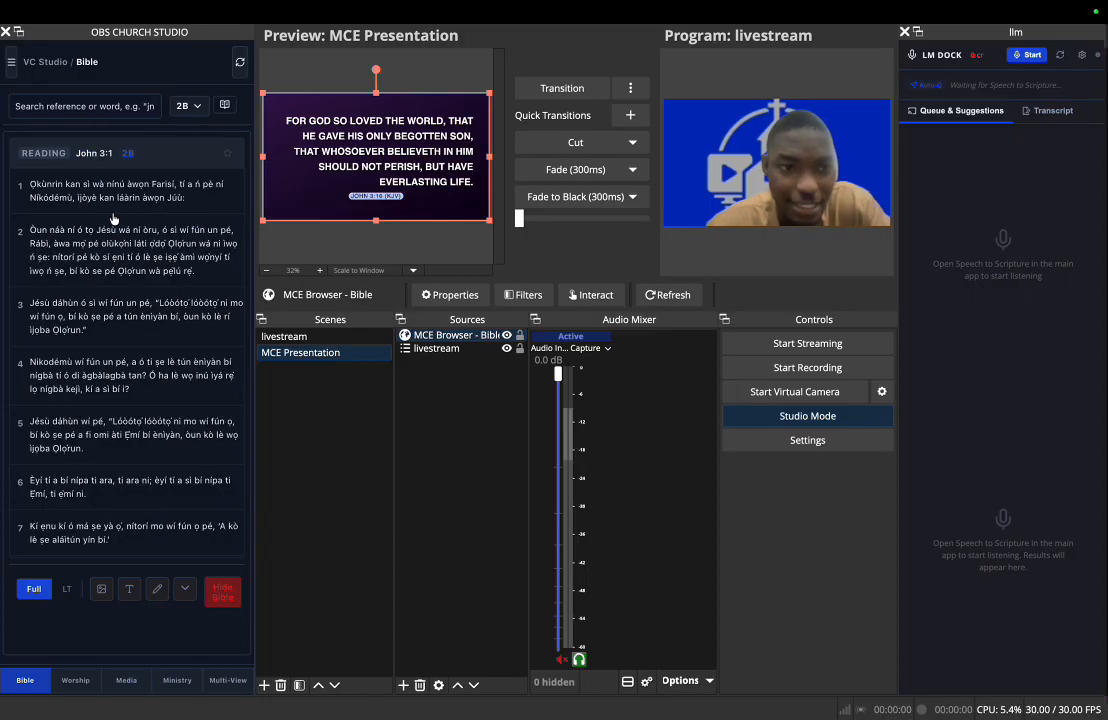
# - Find John 3:16 in the 2B version and load it into the preview
pyautogui.scroll(-3, 90, 380)
pyautogui.scroll(-5, 90, 380)
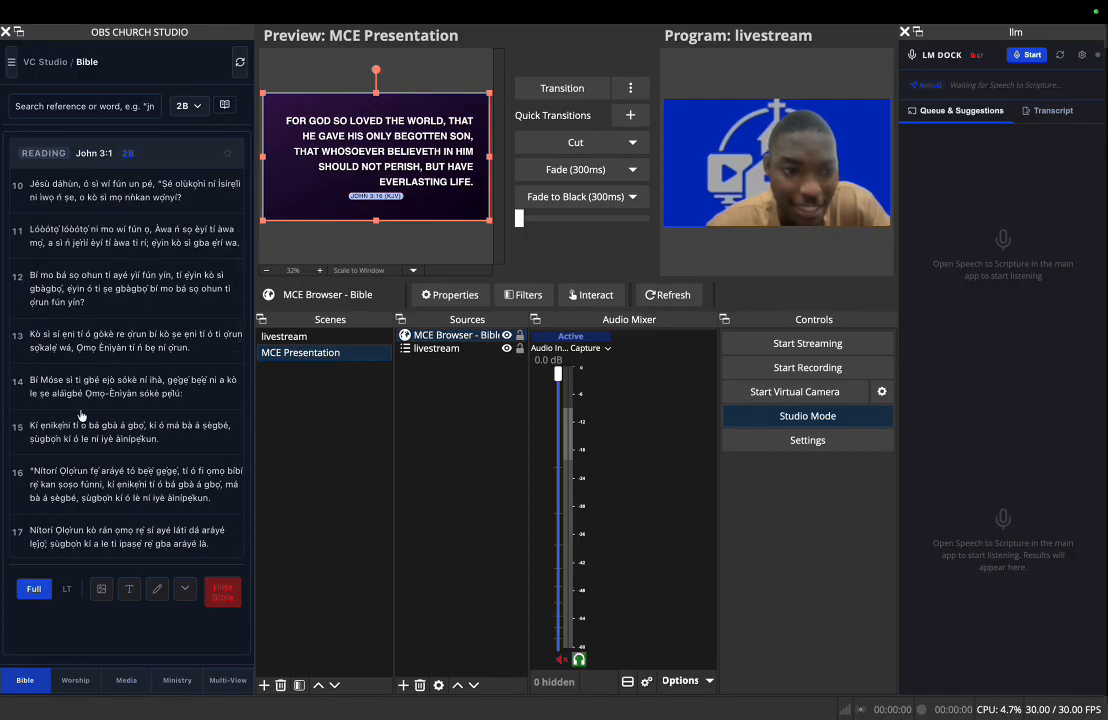
pyautogui.click(64, 362)
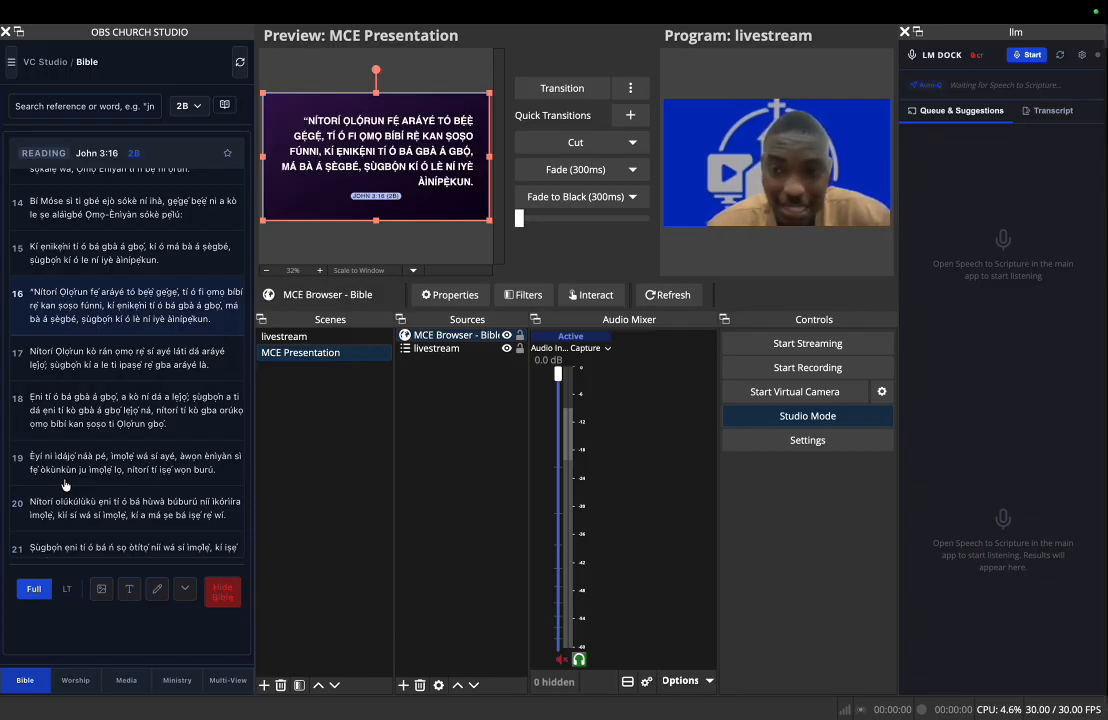
# - Switch to the MakeChurchEasy app, search its Bible library for "igbo" and download the 1988 Bible
pyautogui.hotkey('ctrl', 'Left')
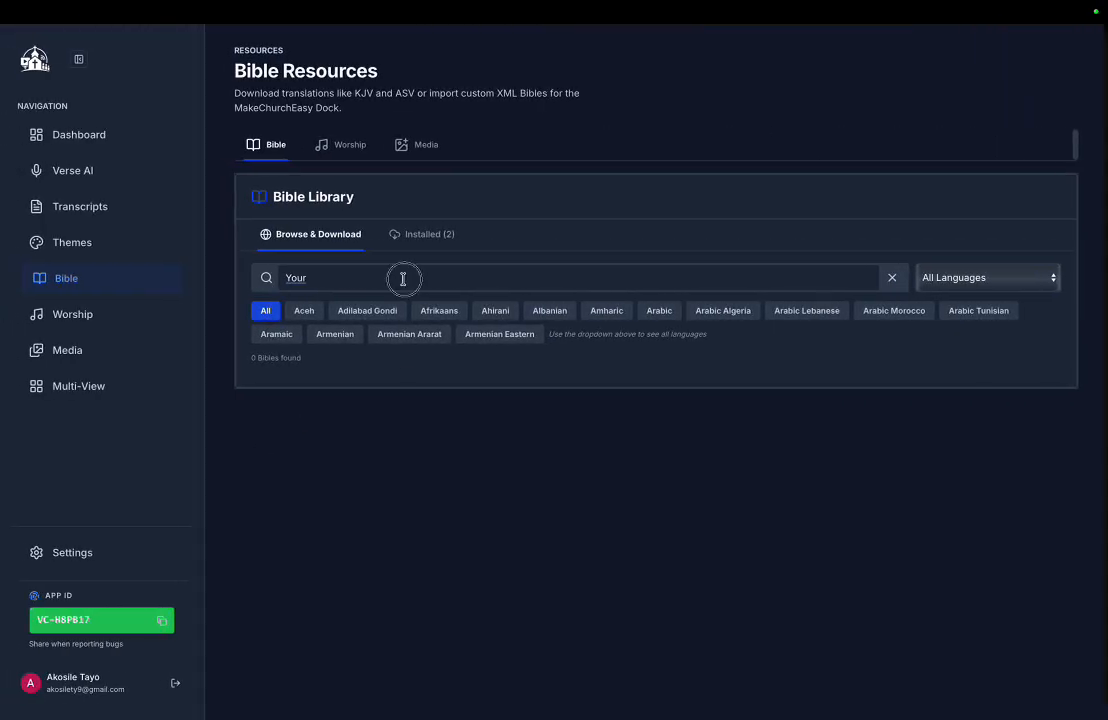
pyautogui.press('BackSpace')
pyautogui.press('BackSpace')
pyautogui.press('BackSpace')
pyautogui.write('igbo')
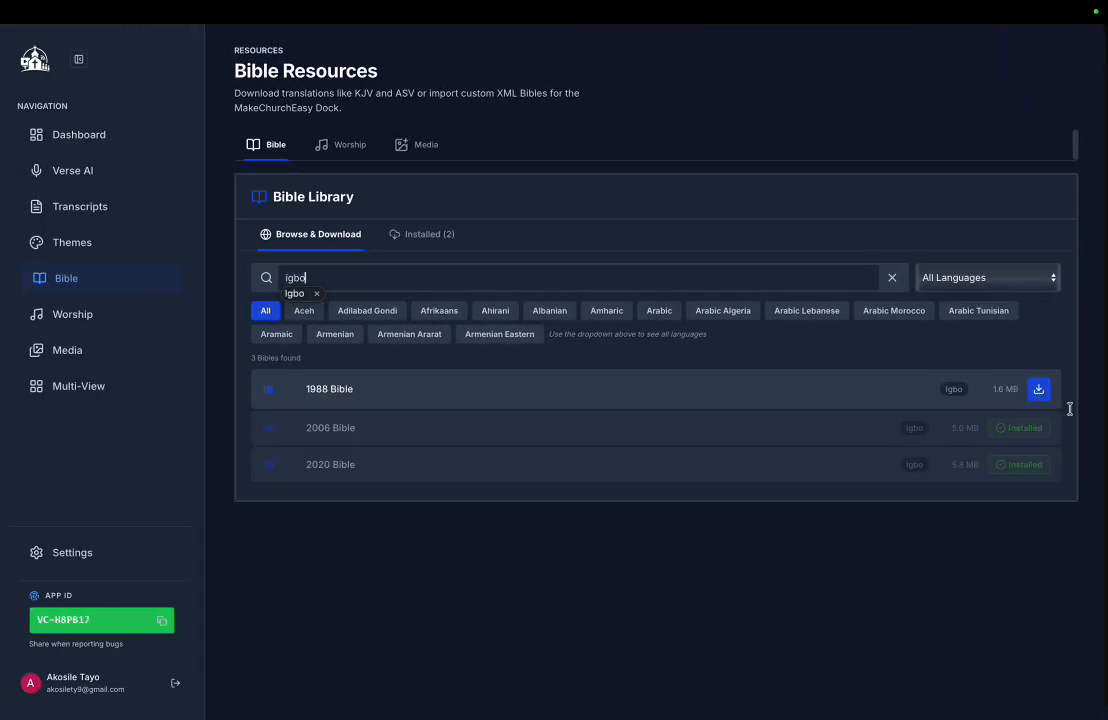
pyautogui.click(1046, 397)
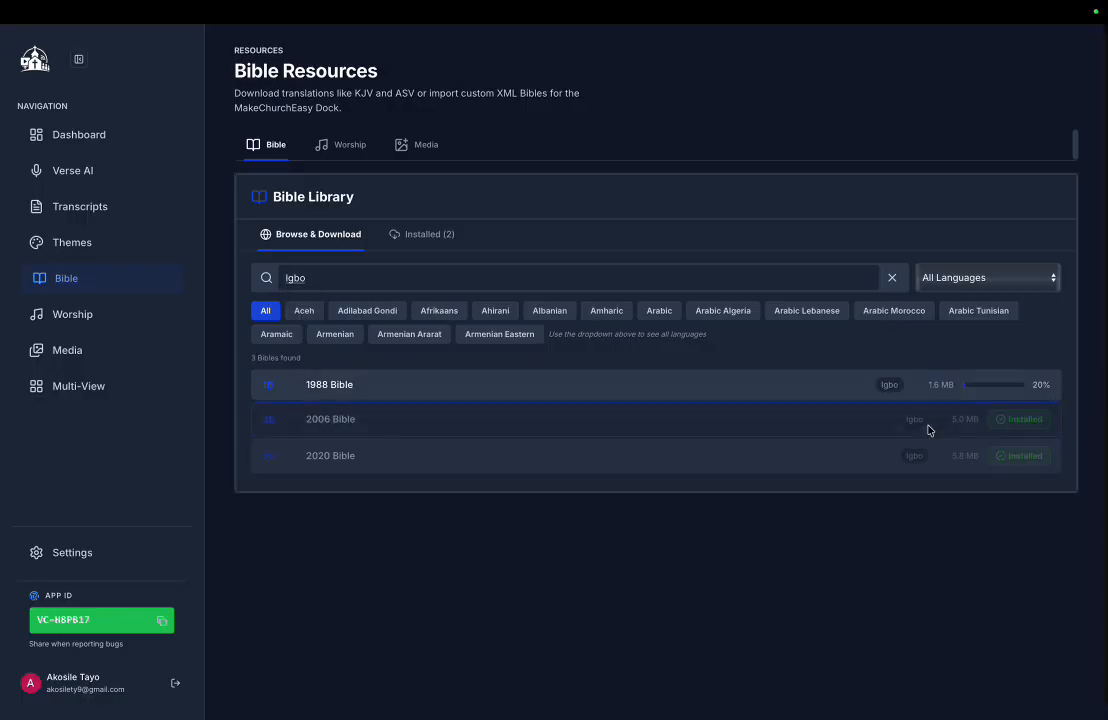
# - Switch back to OBS, refresh the church dock and change the Bible version to 1B
pyautogui.hotkey('ctrl', 'Right')
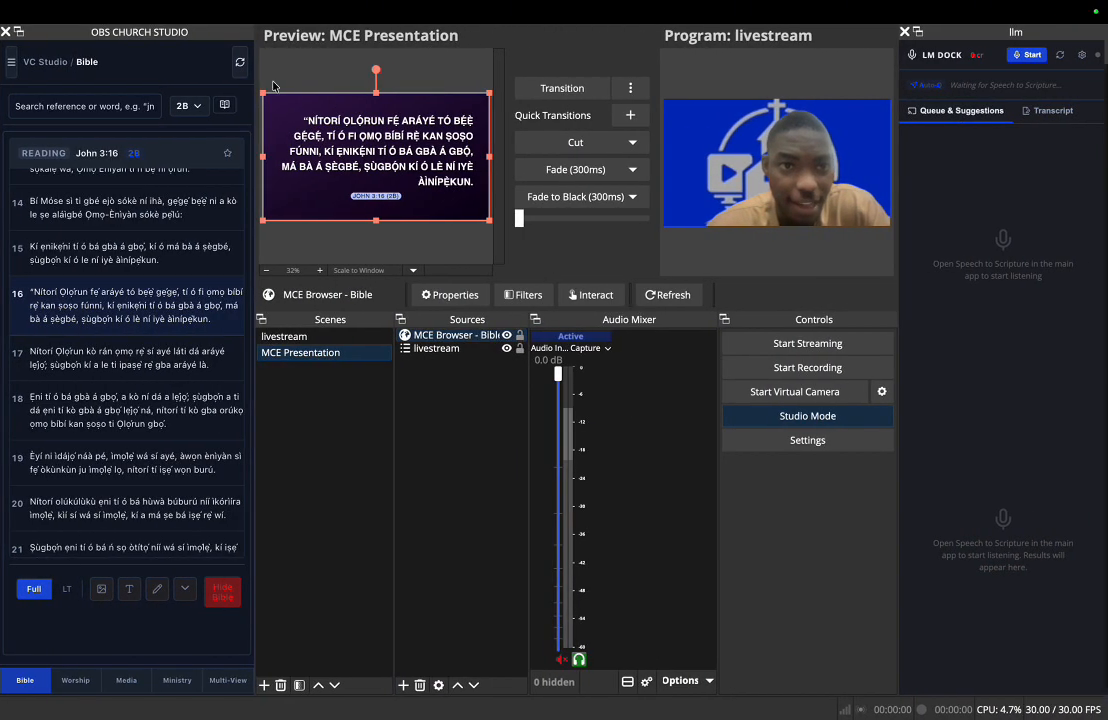
pyautogui.click(237, 62)
pyautogui.click(189, 105)
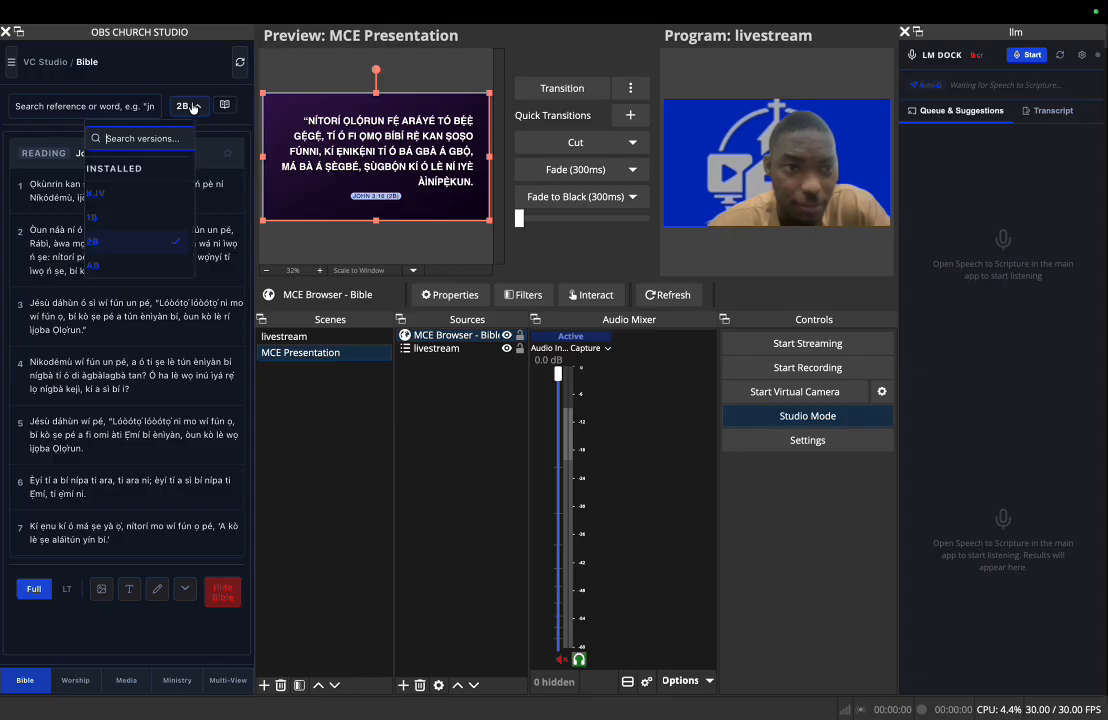
pyautogui.click(136, 217)
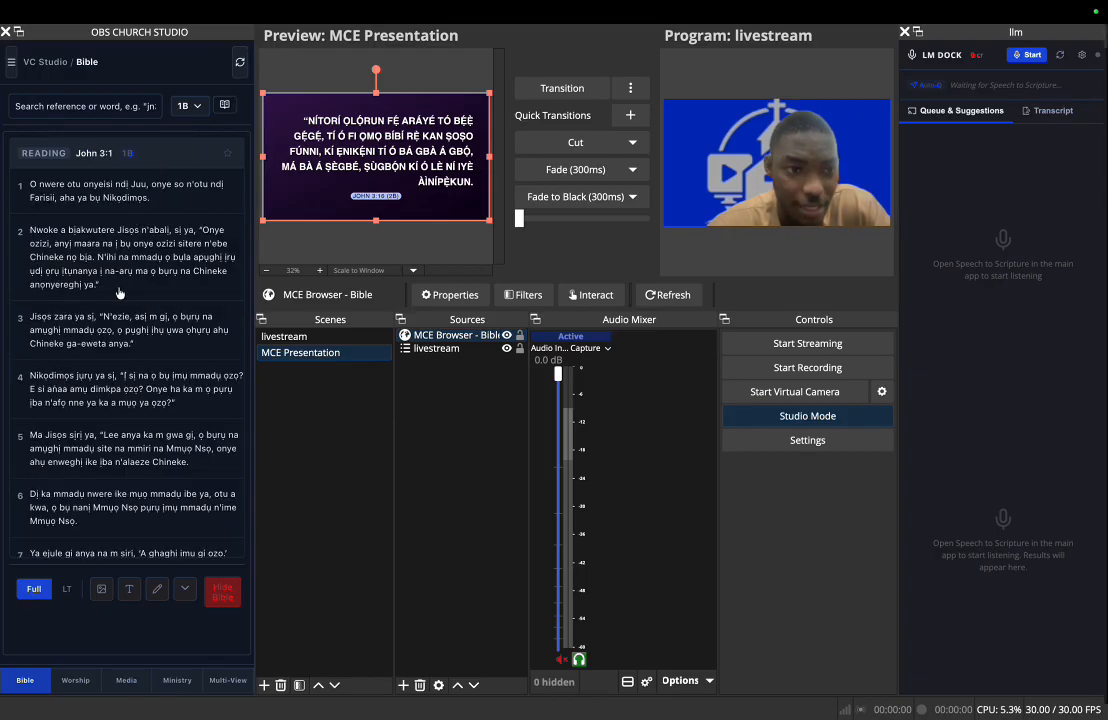
# - Find John 3:16 in the 1B version, load it into the preview and advance to John 3:17
pyautogui.scroll(-10, 118, 292)
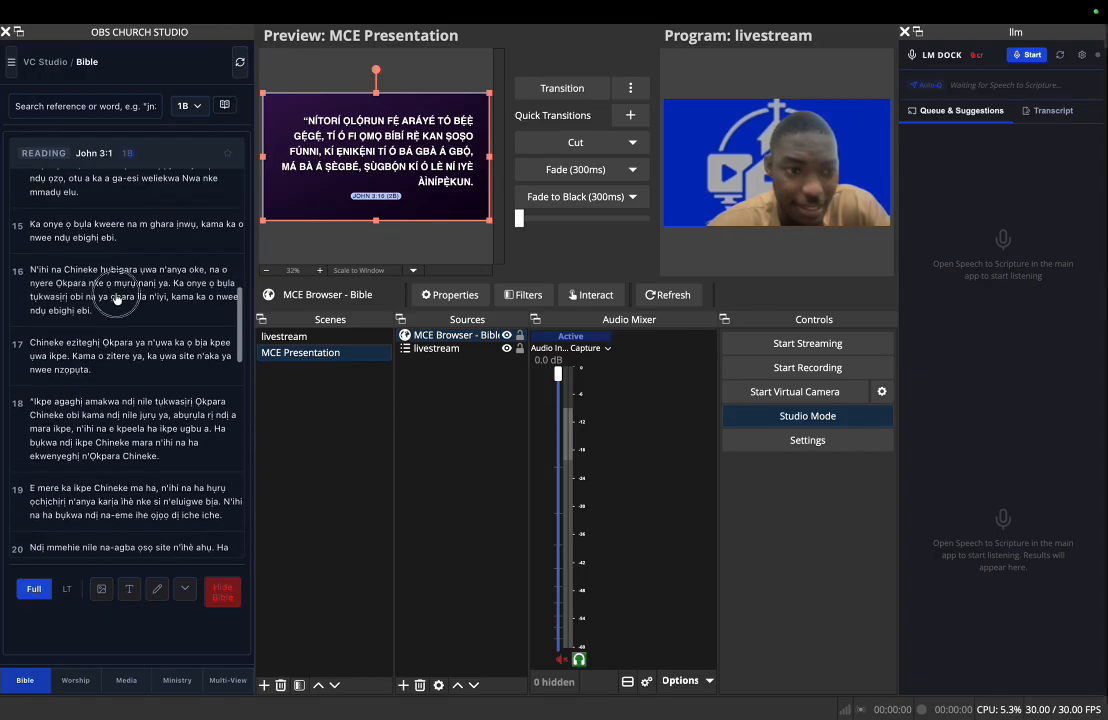
pyautogui.click(118, 297)
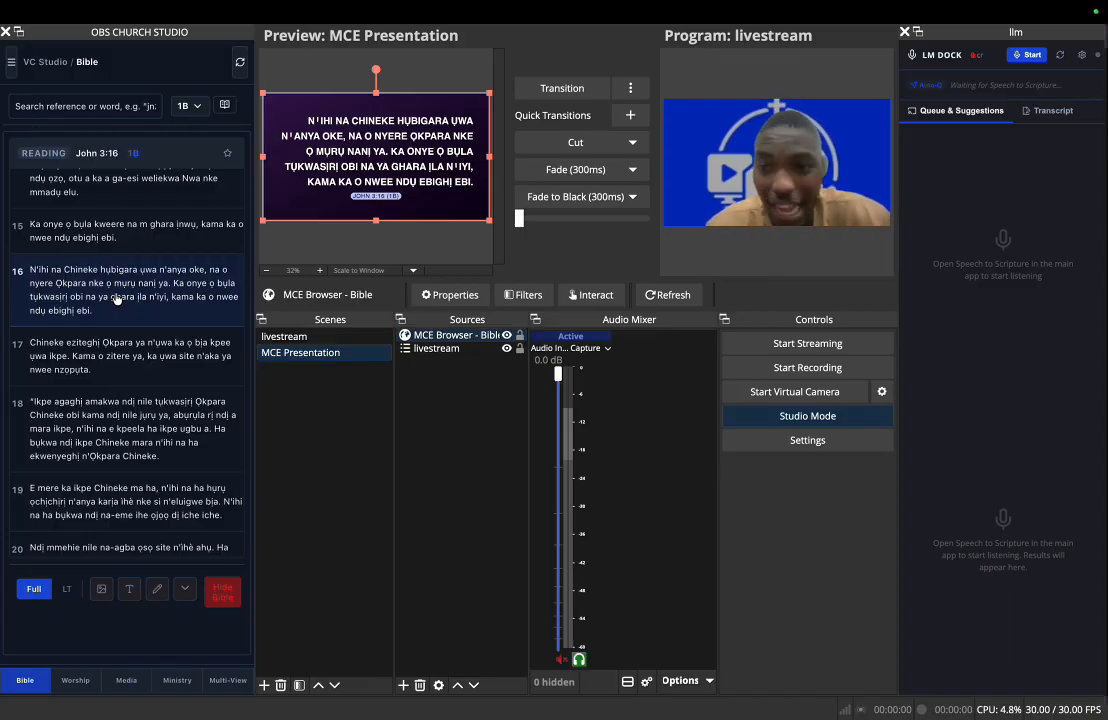
pyautogui.click(100, 352)
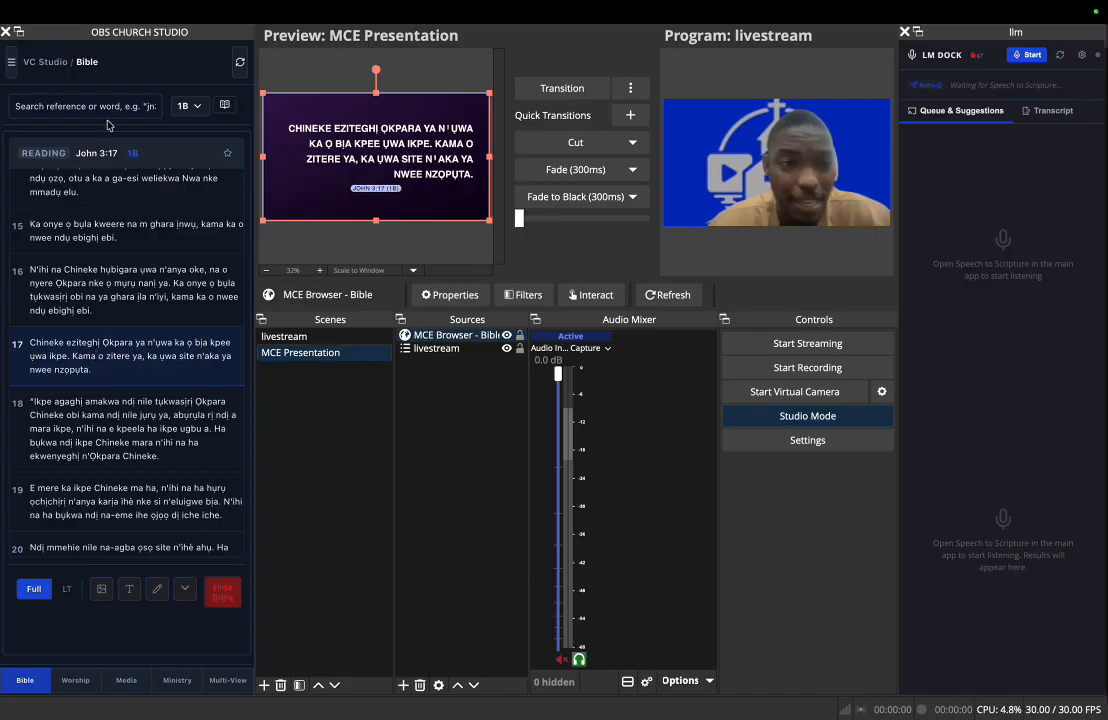
# - Look up Hebrews 2:3 with the shorthand "he23" and load the verse into the preview
pyautogui.click(148, 106)
pyautogui.write('he23')
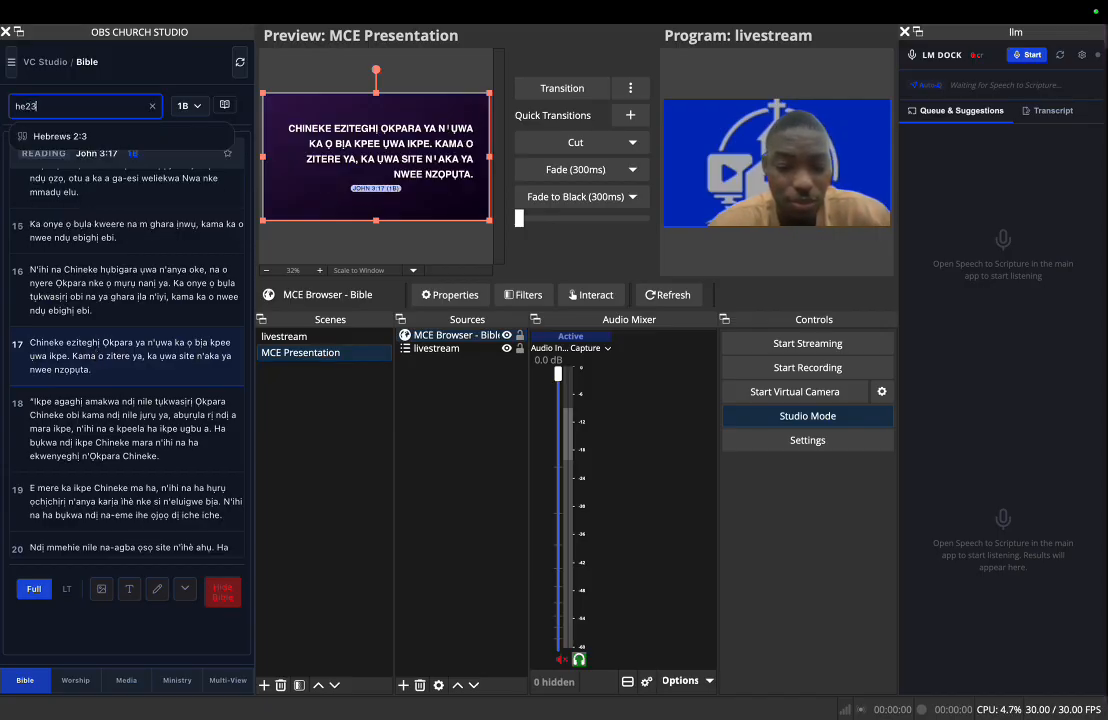
pyautogui.click(106, 135)
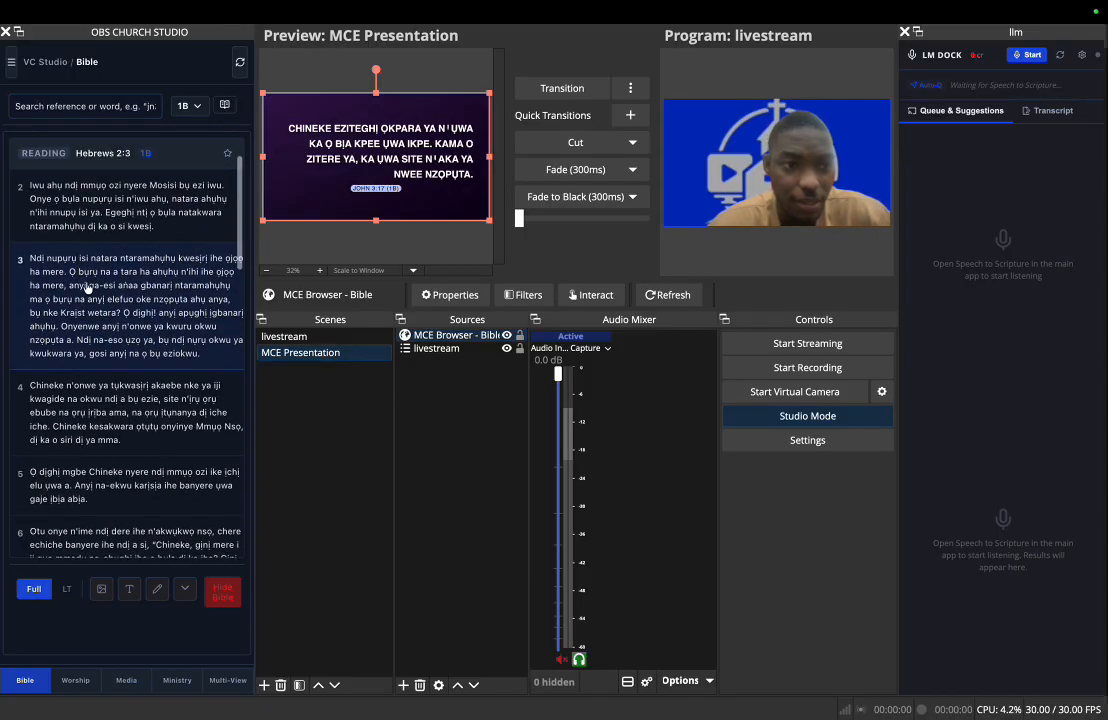
pyautogui.click(87, 288)
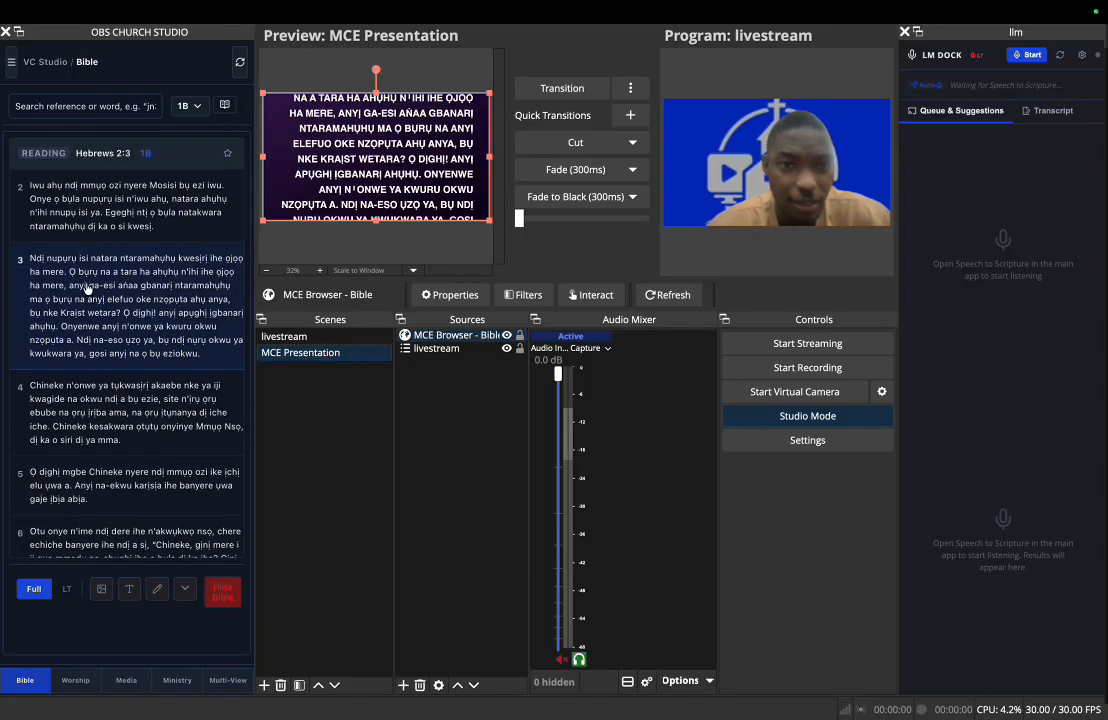
# - Set the verse text's font size to 42 px with centered alignment in the theme settings and save the changes
pyautogui.click(157, 588)
pyautogui.scroll(-5, 124, 443)
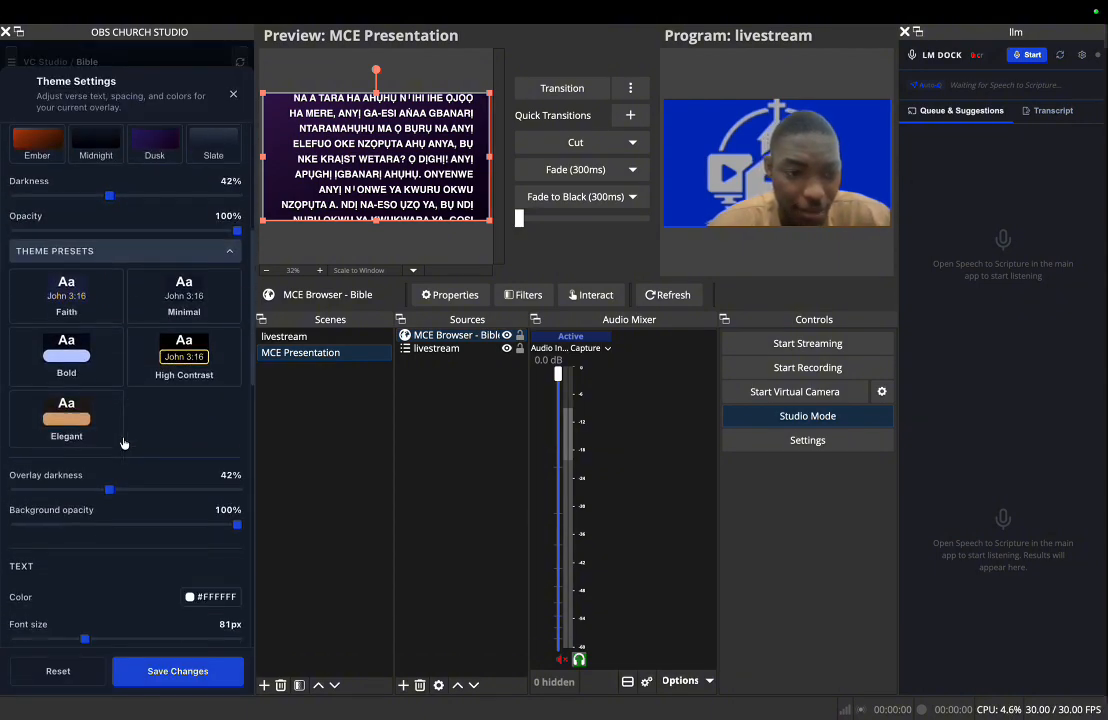
pyautogui.scroll(-3, 124, 443)
pyautogui.moveTo(86, 527); pyautogui.dragTo(35, 527)
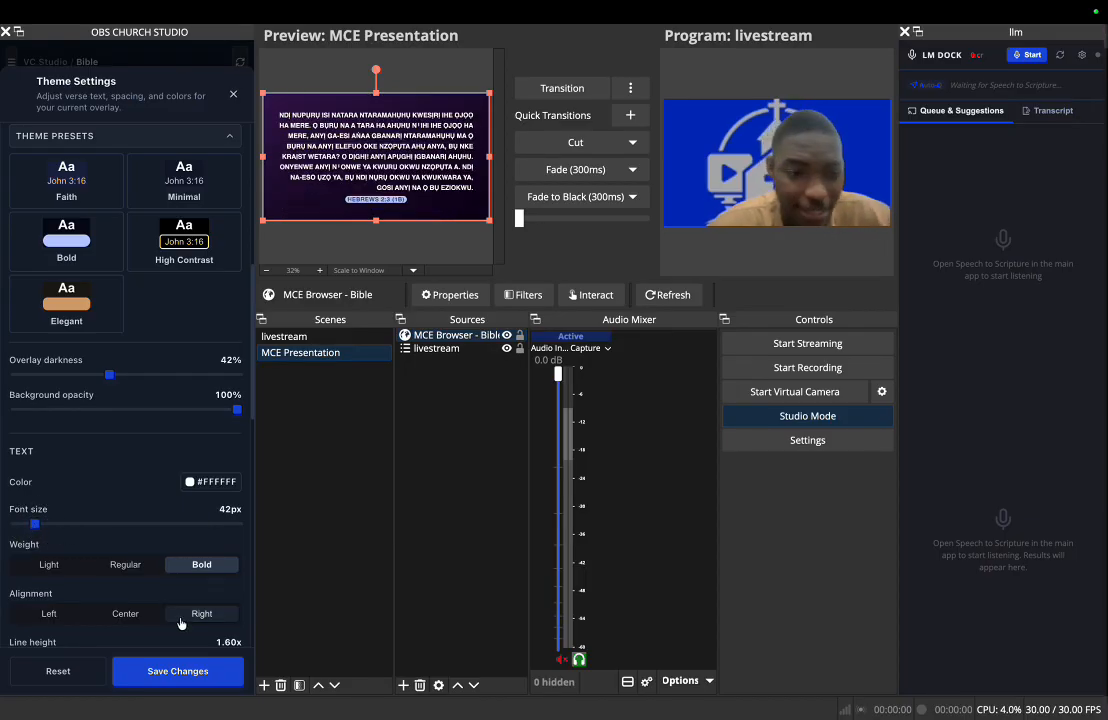
pyautogui.click(140, 614)
pyautogui.click(158, 670)
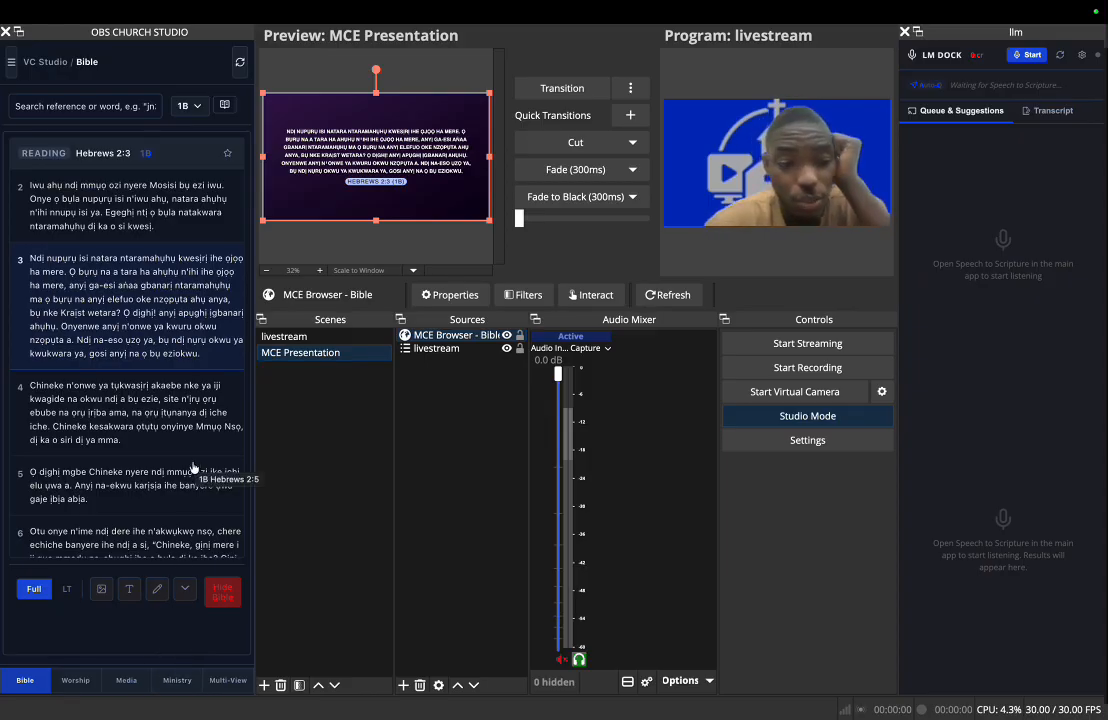
# - Send the first uploaded Faith Rest picture from the dock's media to the preview, transition it to the program and transition back to the livestream
pyautogui.click(131, 686)
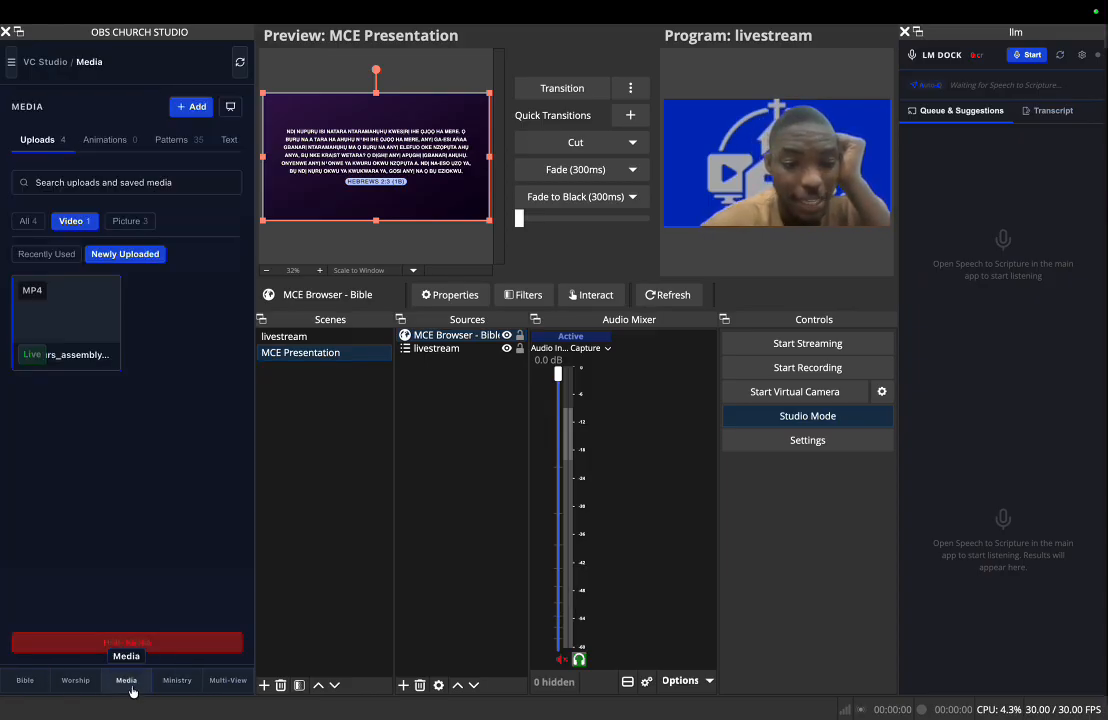
pyautogui.click(126, 222)
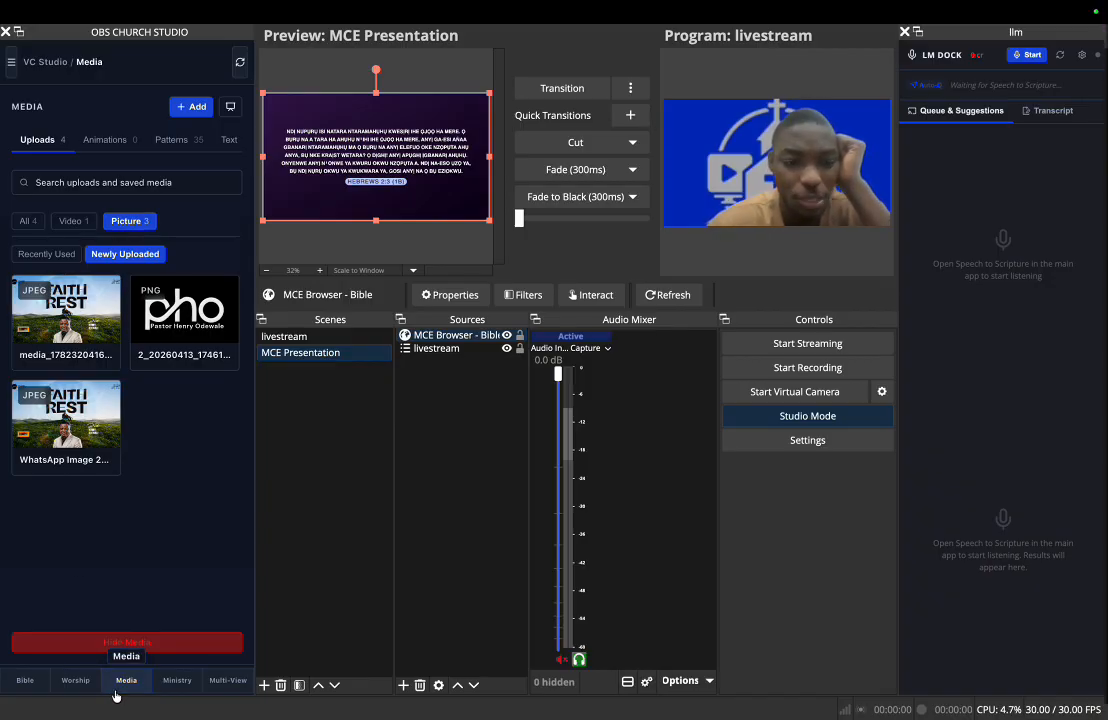
pyautogui.click(67, 331)
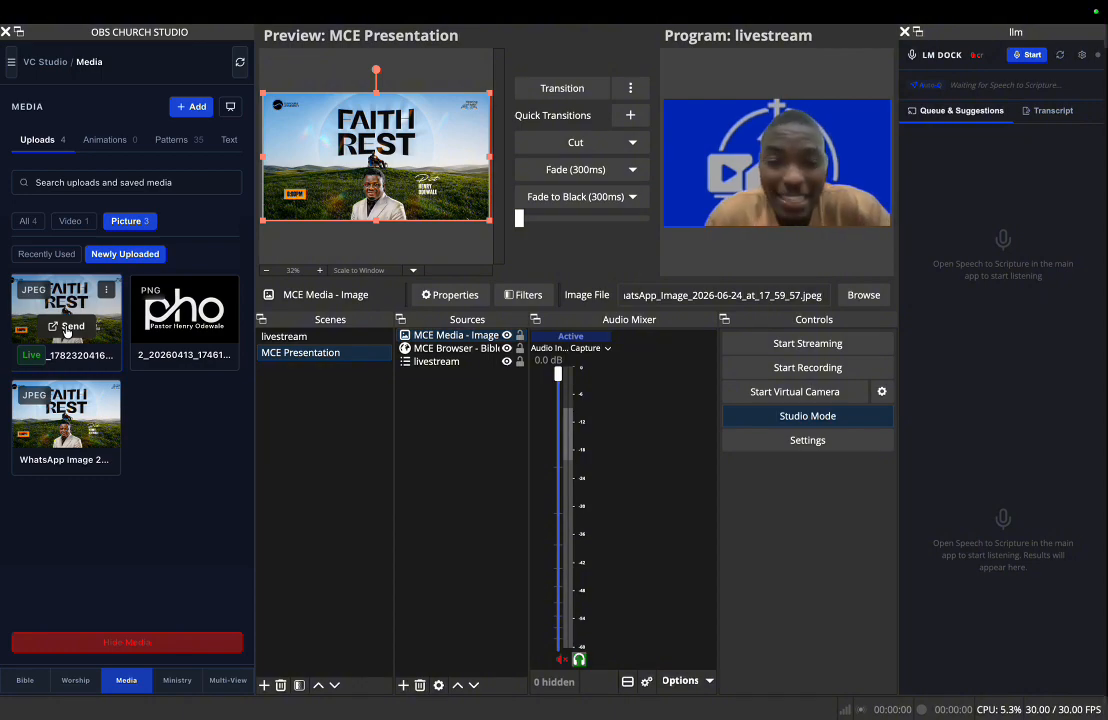
pyautogui.click(540, 95)
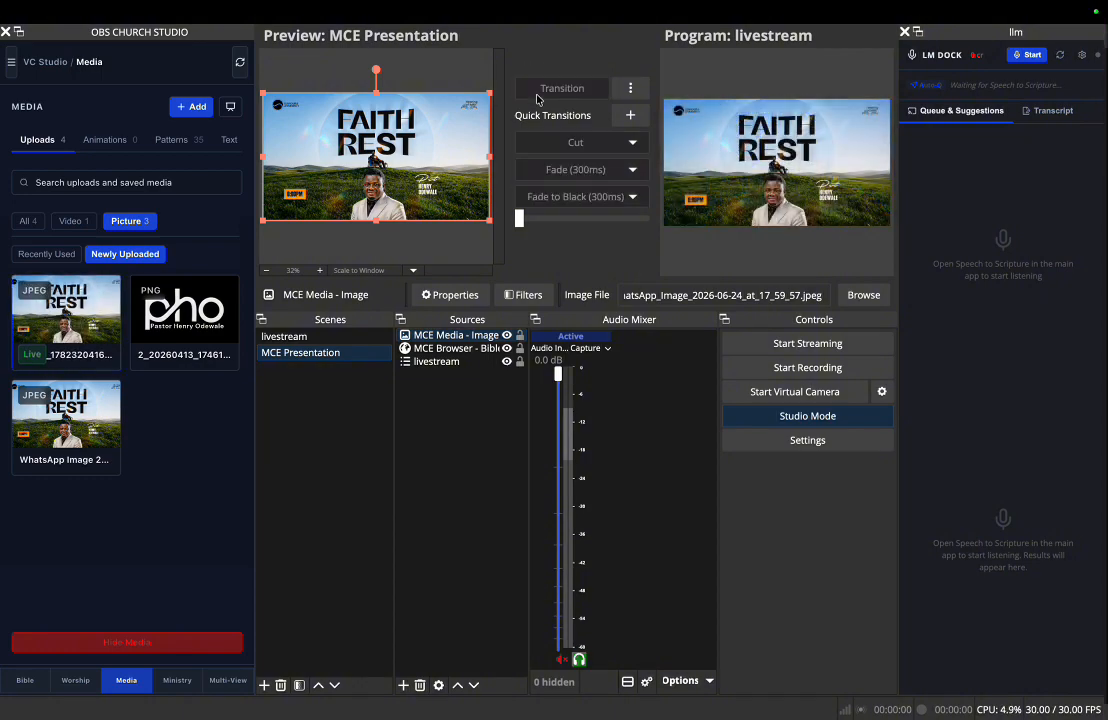
pyautogui.click(537, 95)
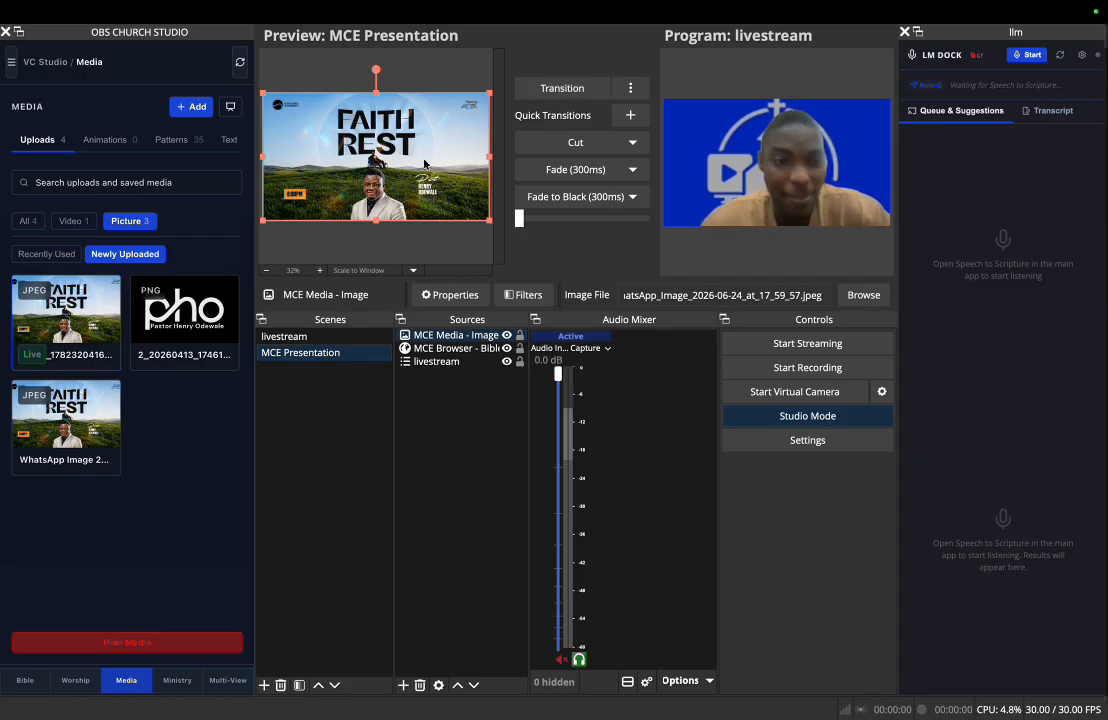
# - Send the pho logo picture, the WhatsApp Faith Rest picture and the uploaded saviours_assembly MP4 video to the preview one after another
pyautogui.click(199, 327)
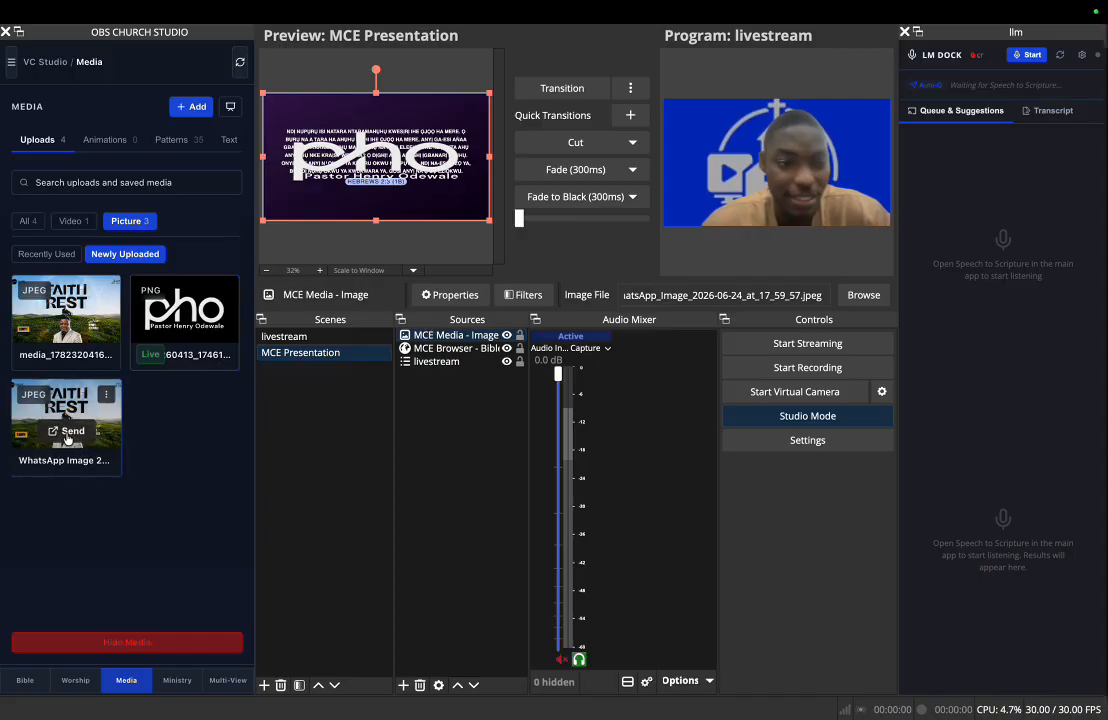
pyautogui.click(66, 434)
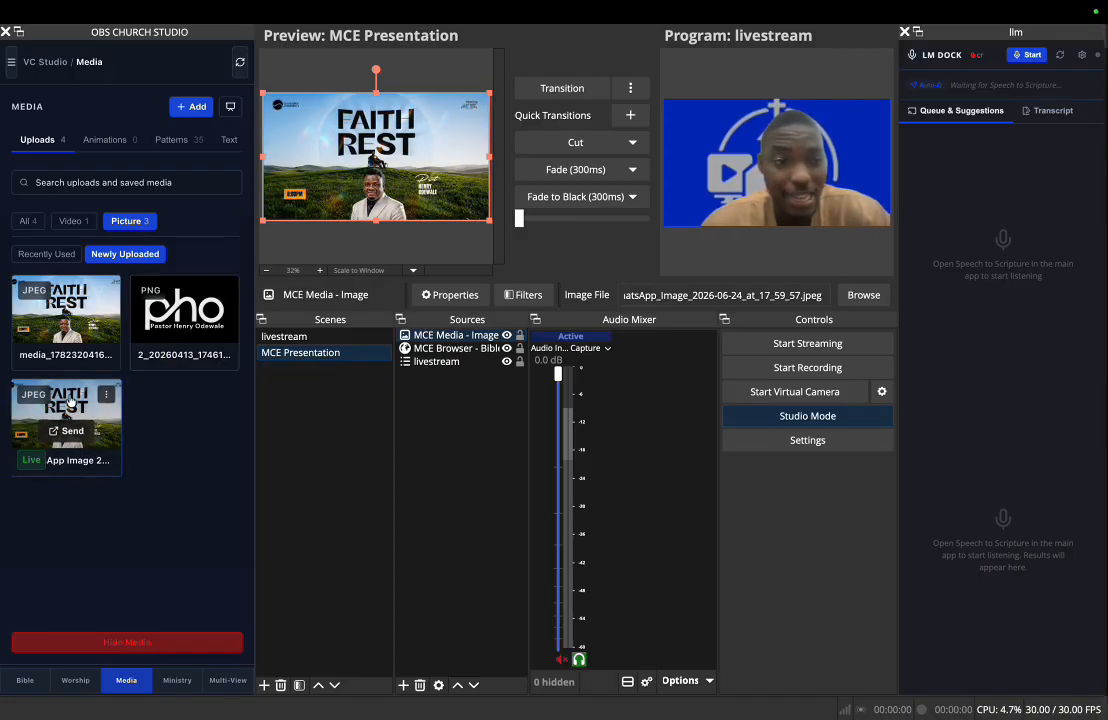
pyautogui.click(74, 221)
pyautogui.moveTo(56, 336)
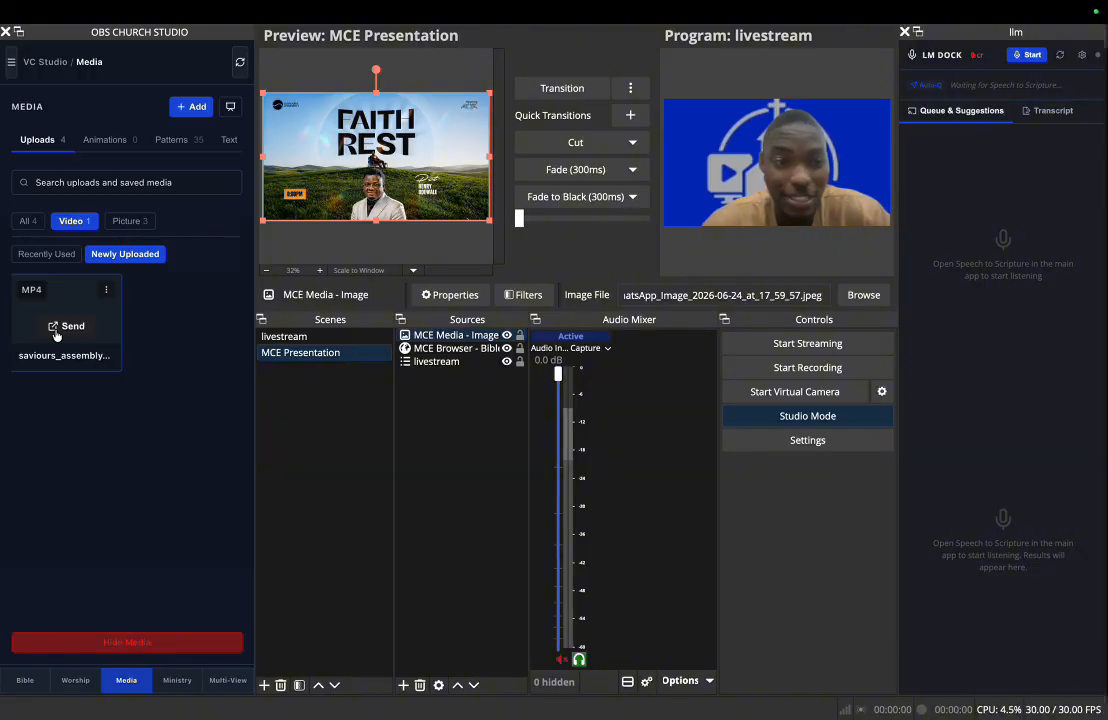
pyautogui.click(56, 336)
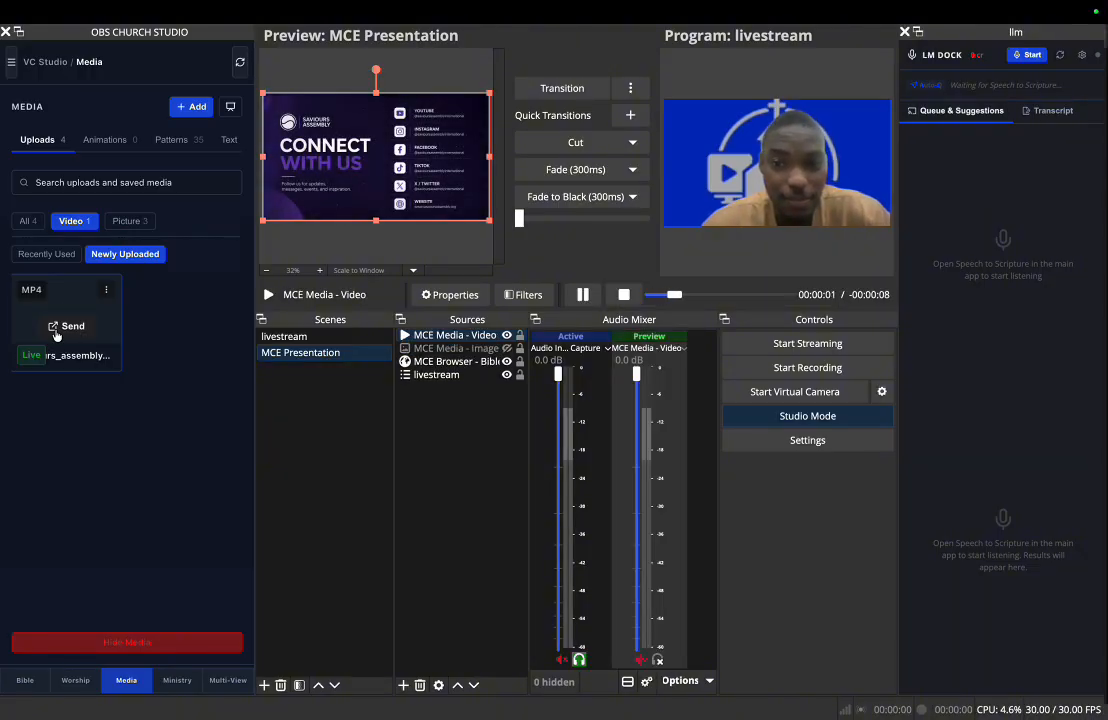
# - Add make_church_easy_onboarding.png from the Downloads folder to the dock's media uploads
pyautogui.click(195, 108)
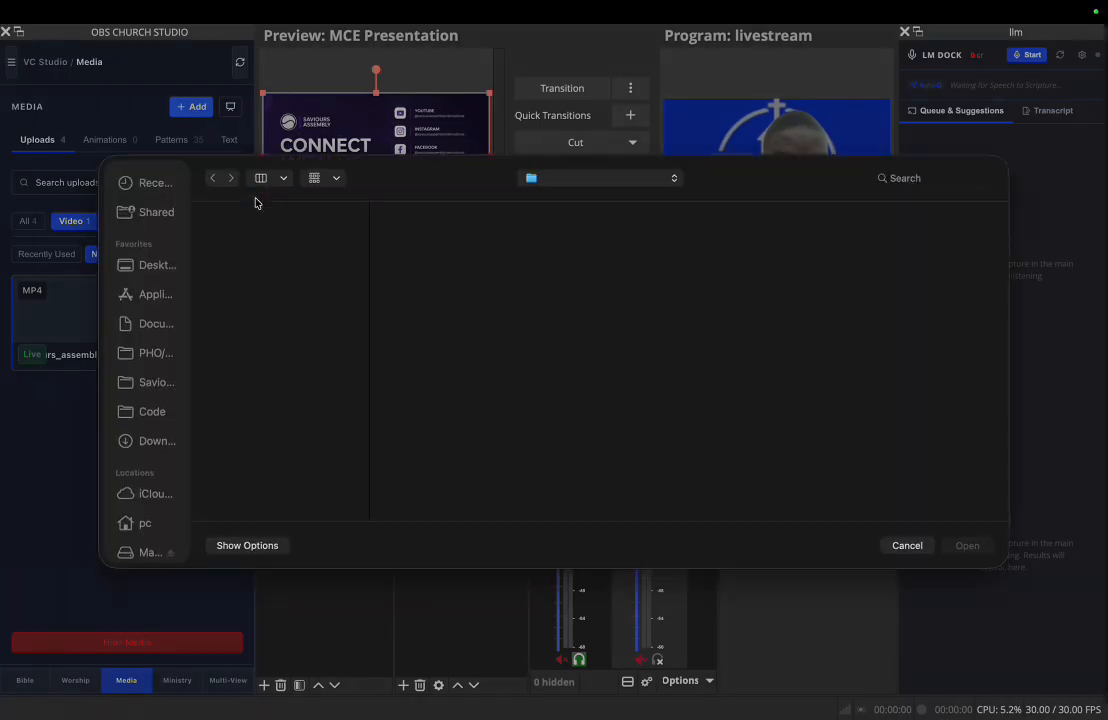
pyautogui.click(300, 262)
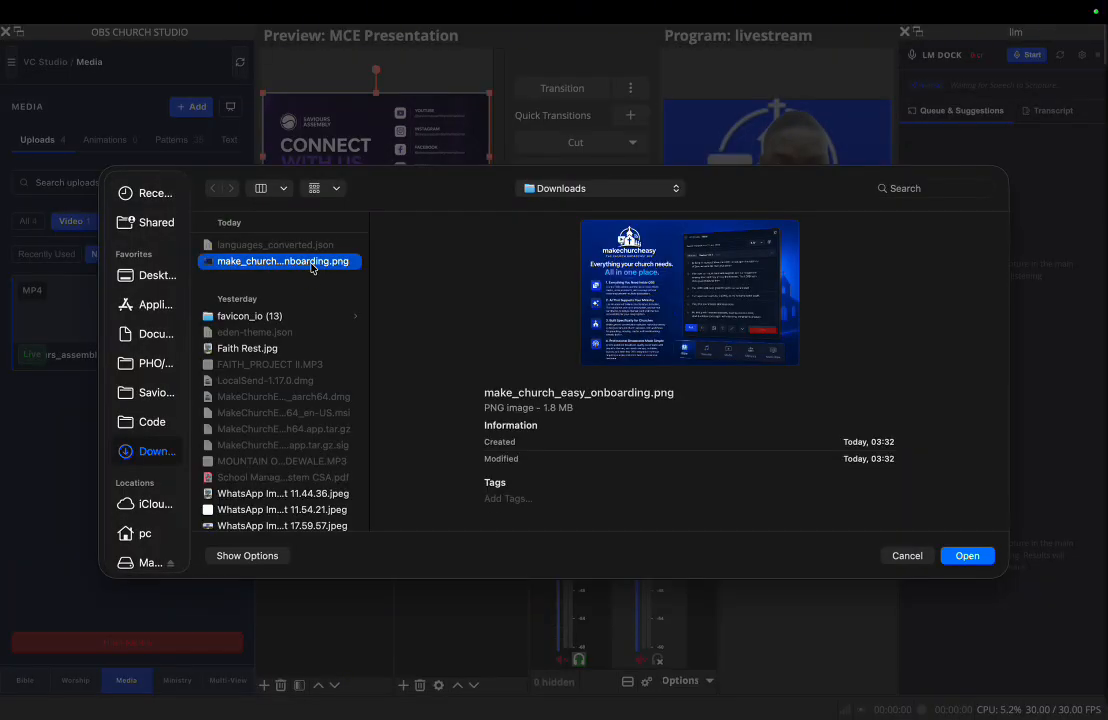
pyautogui.click(967, 556)
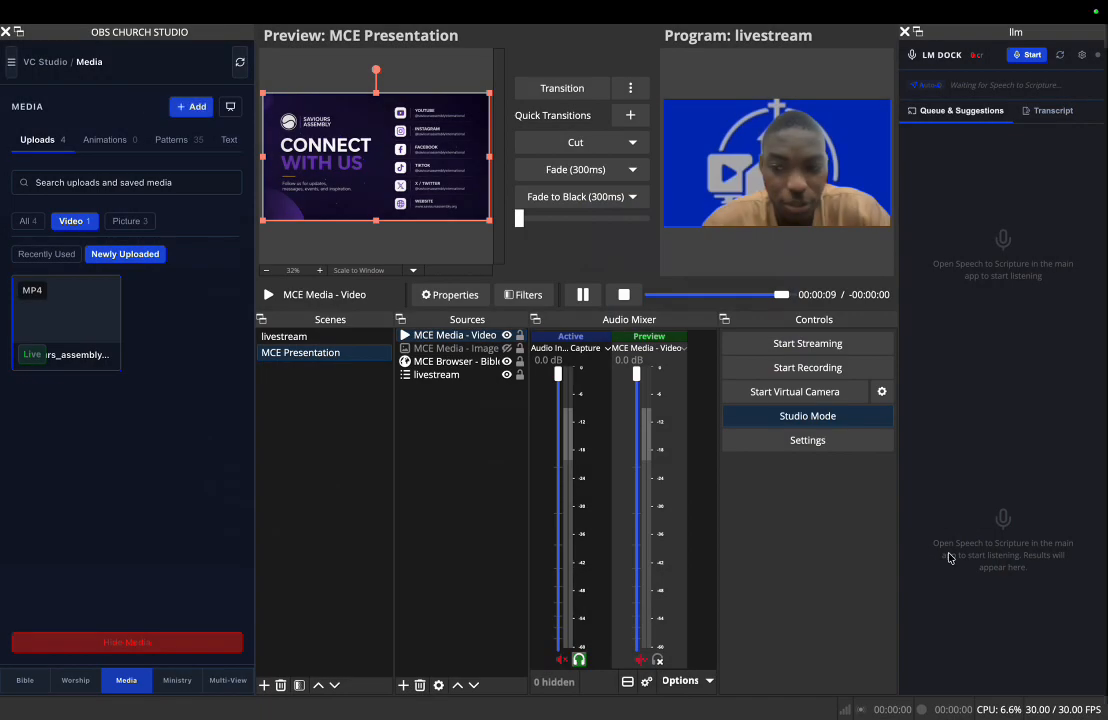
# - Send the newly uploaded make_church_easy picture to the preview and transition it to the program
pyautogui.click(140, 221)
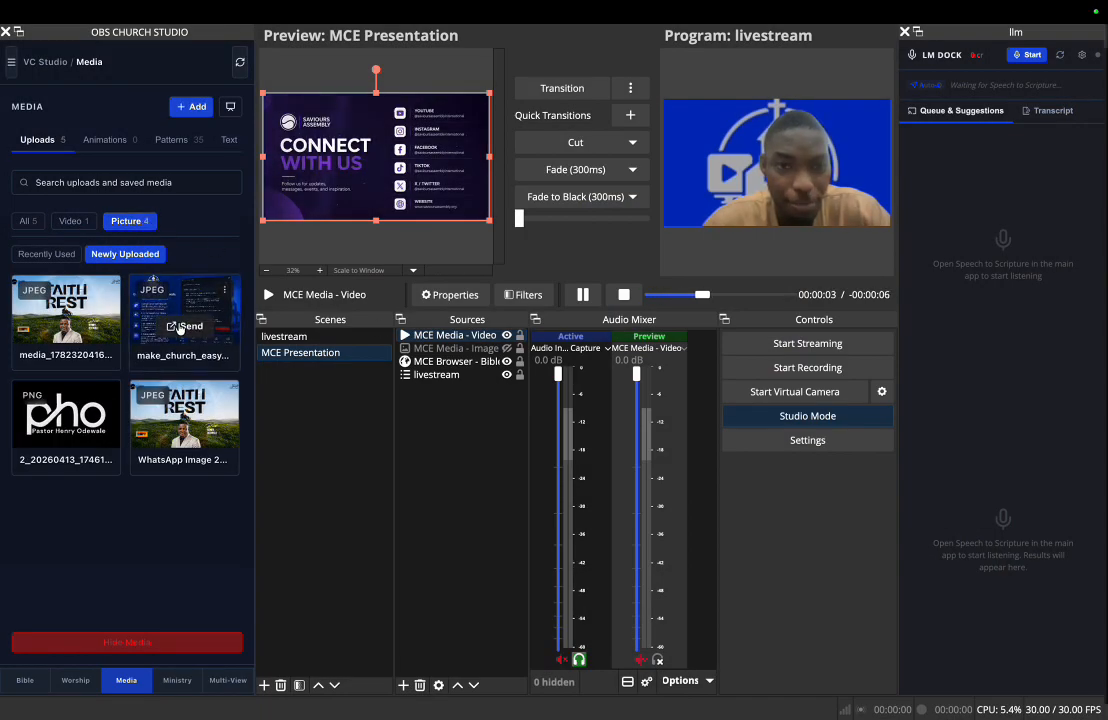
pyautogui.click(182, 326)
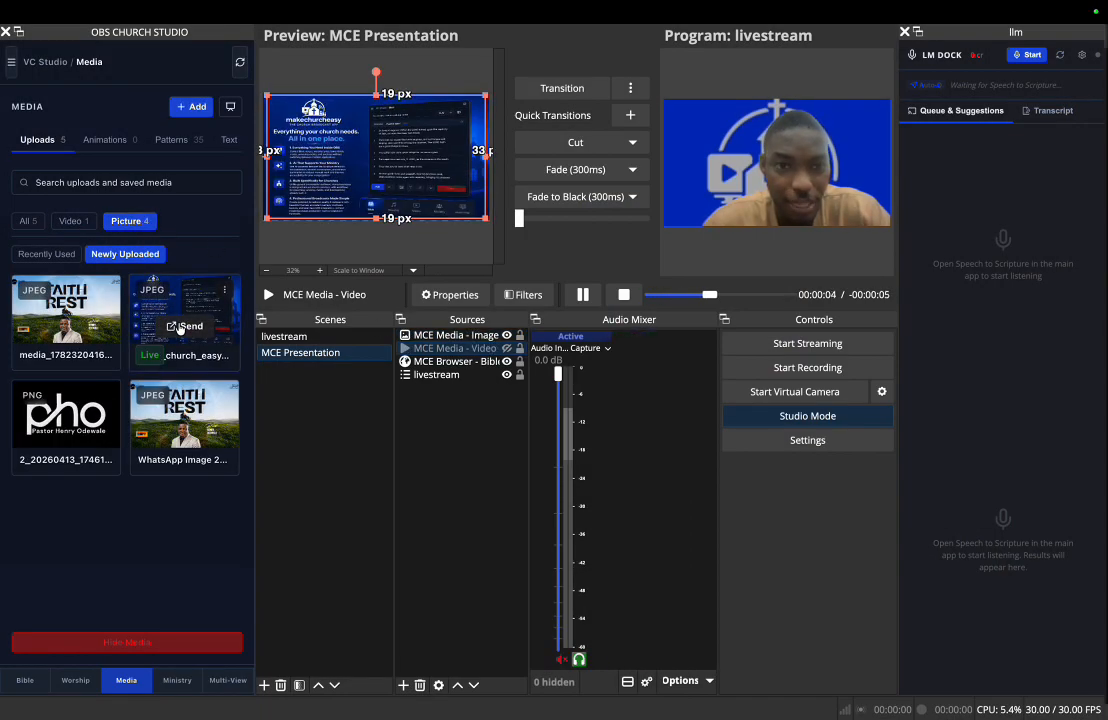
pyautogui.click(557, 97)
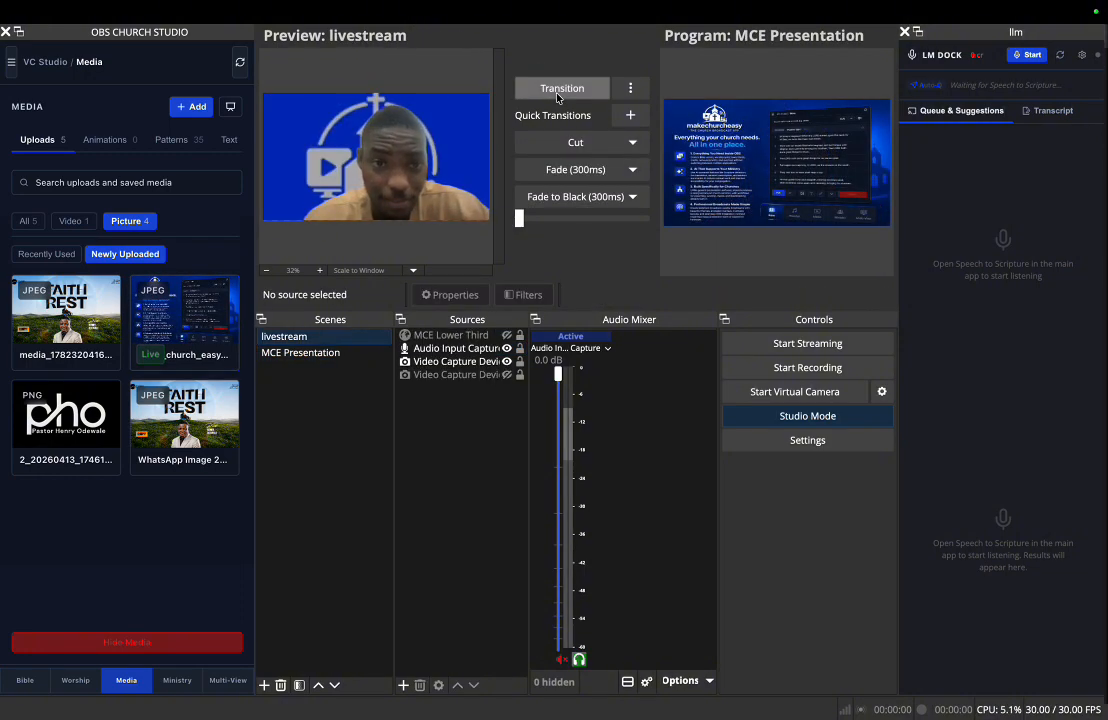
# - Add the ticker message "Testing OBS" in the dock's ministry tools and take the ticker live
pyautogui.click(188, 683)
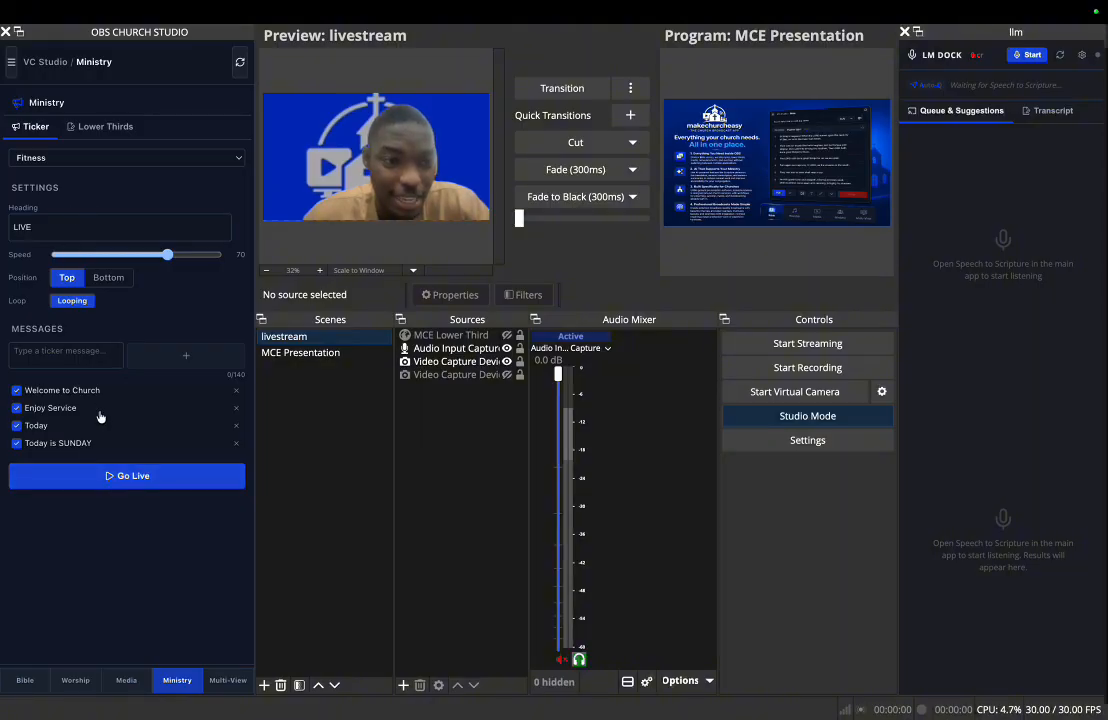
pyautogui.click(65, 355)
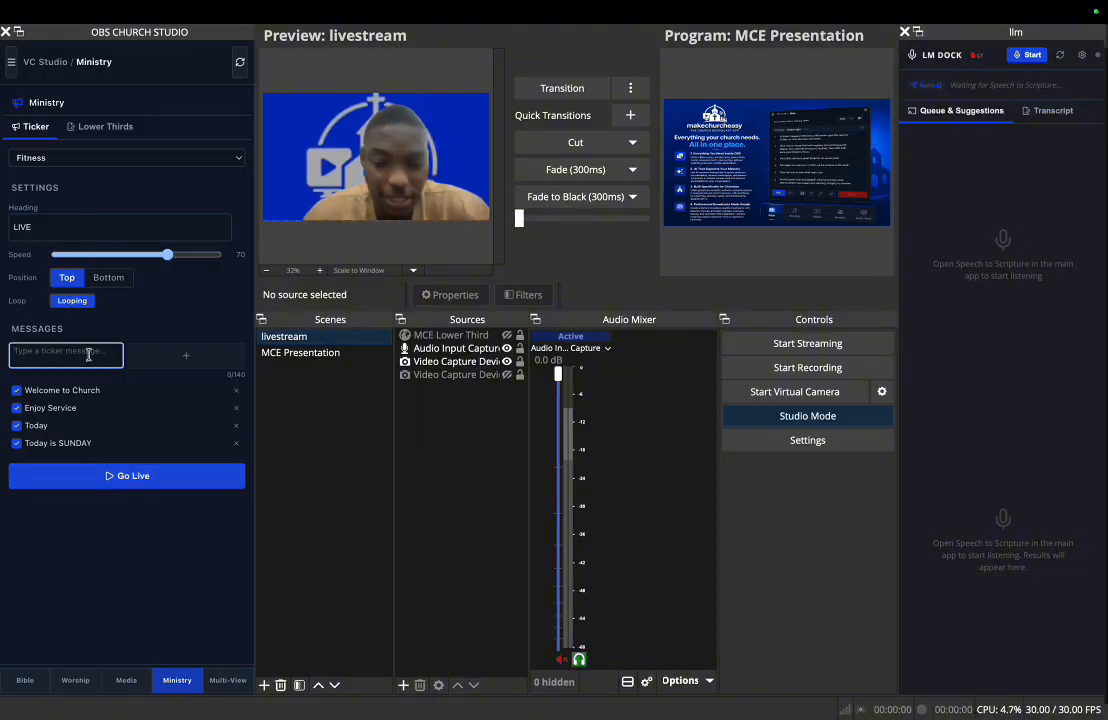
pyautogui.write('Testing OBS')
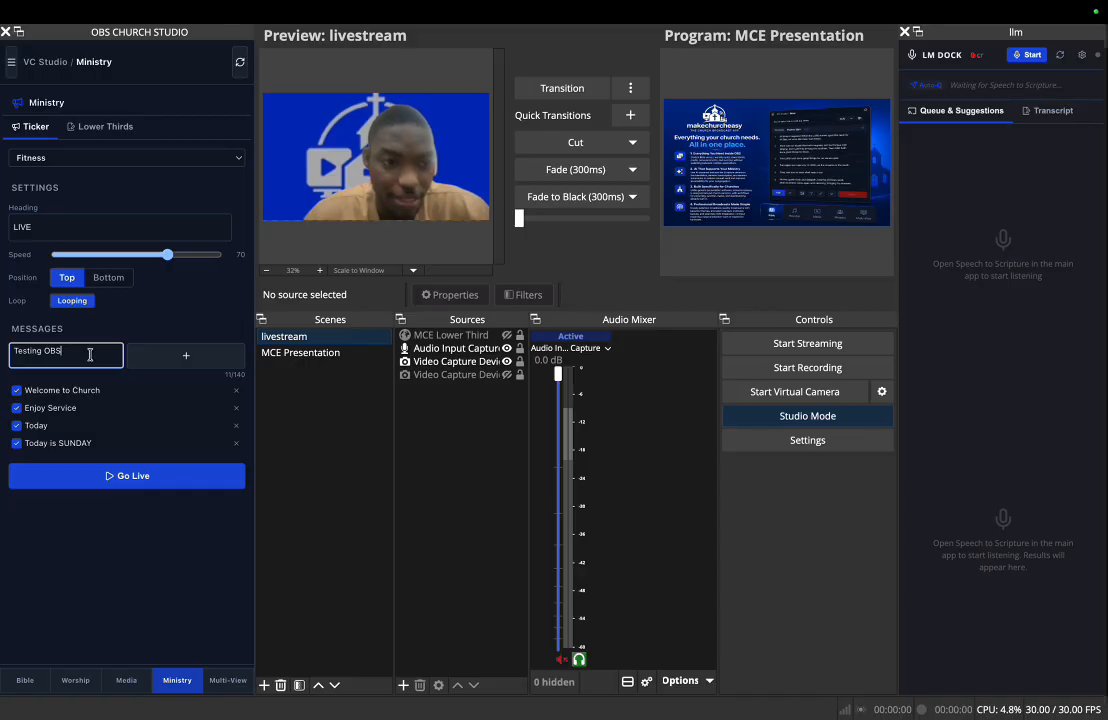
pyautogui.click(175, 356)
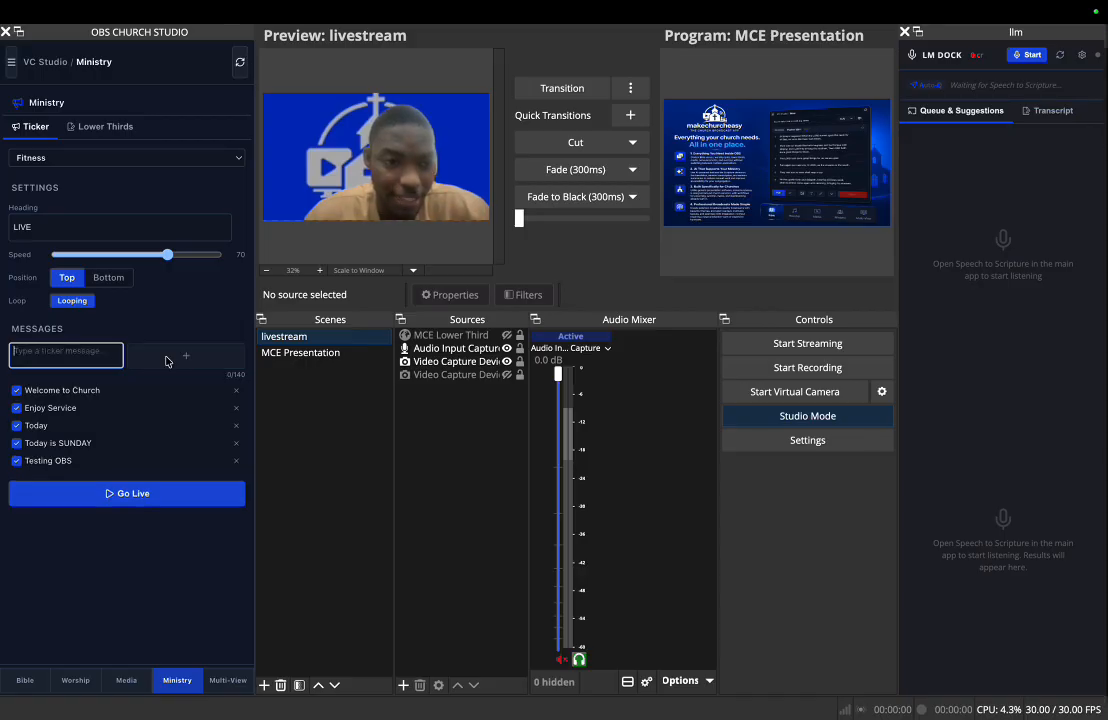
pyautogui.click(115, 494)
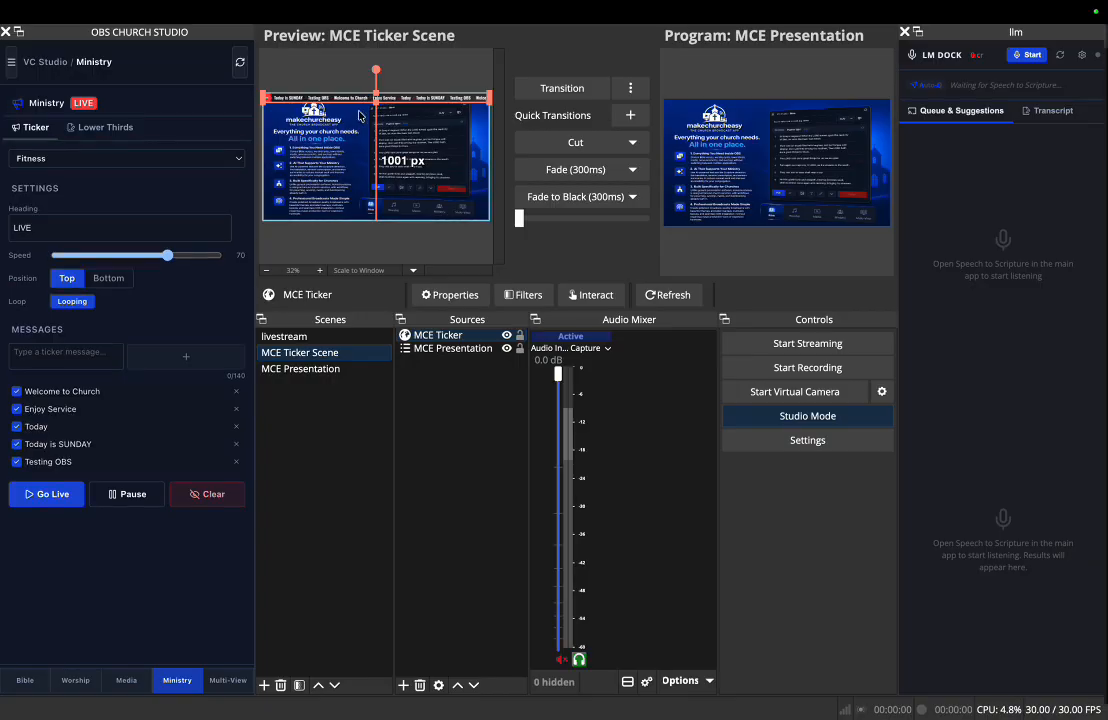
# - Transition the livestream scene to the program, and clear and relaunch the ticker with its position set to Bottom
pyautogui.click(287, 336)
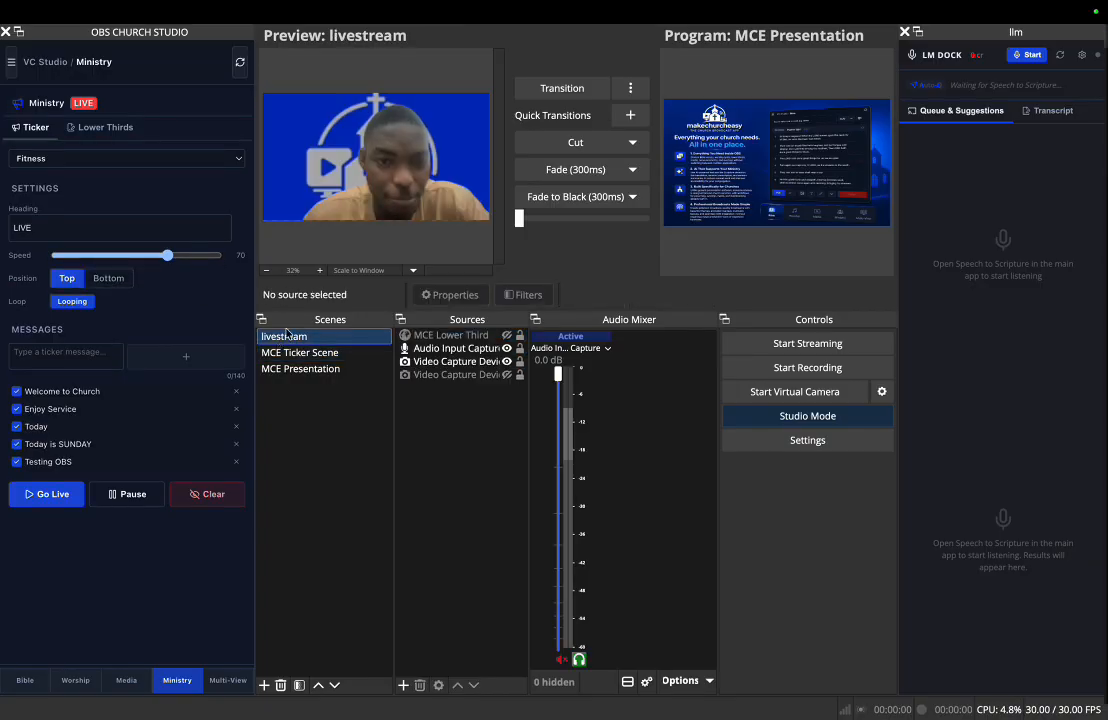
pyautogui.click(556, 89)
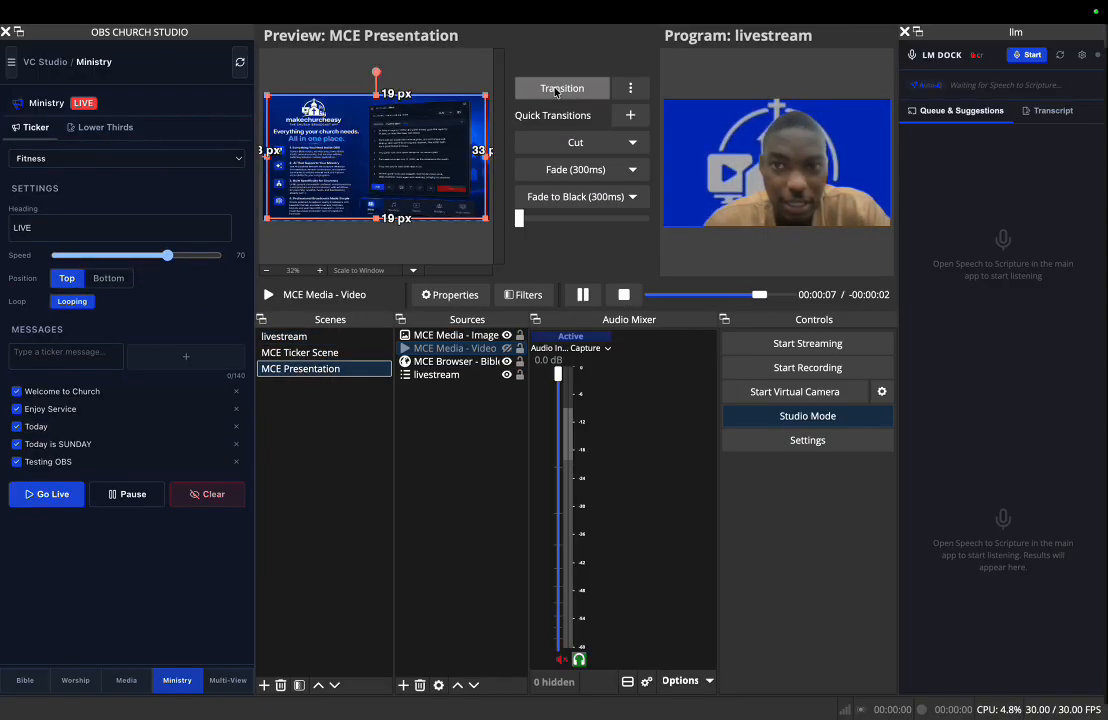
pyautogui.click(109, 283)
pyautogui.click(186, 504)
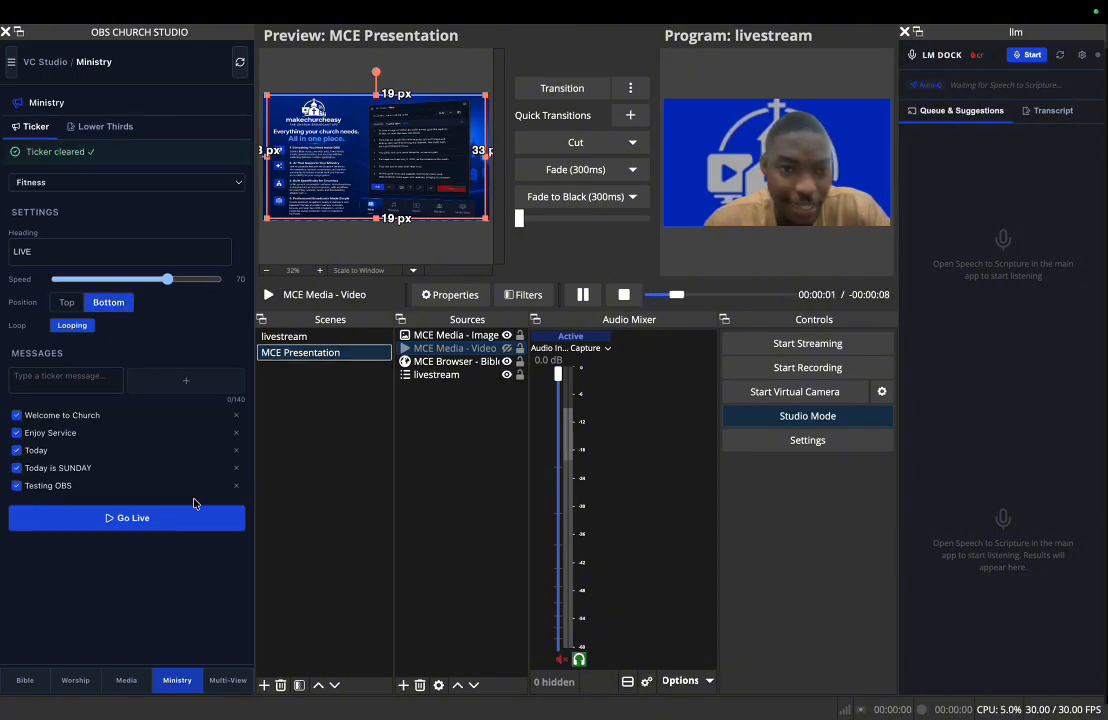
pyautogui.click(69, 519)
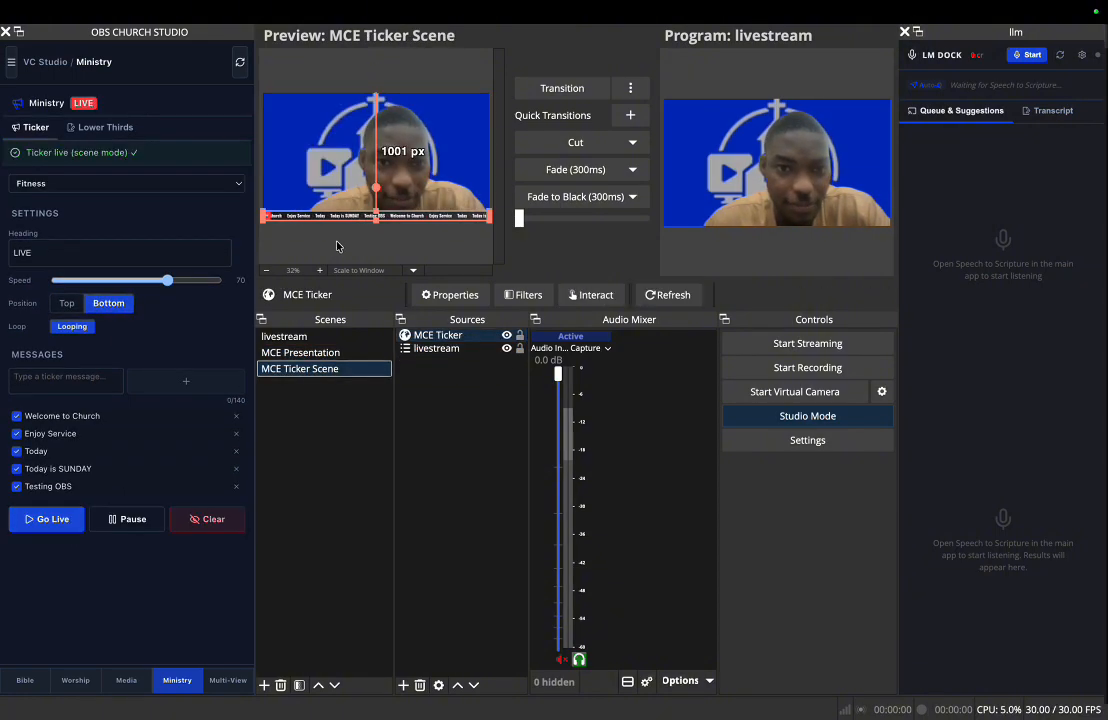
# - View the ticker scene in a full-screen preview projector on the built-in display and close the projector
pyautogui.rightClick(334, 168)
pyautogui.moveTo(386, 241)
pyautogui.moveTo(407, 259)
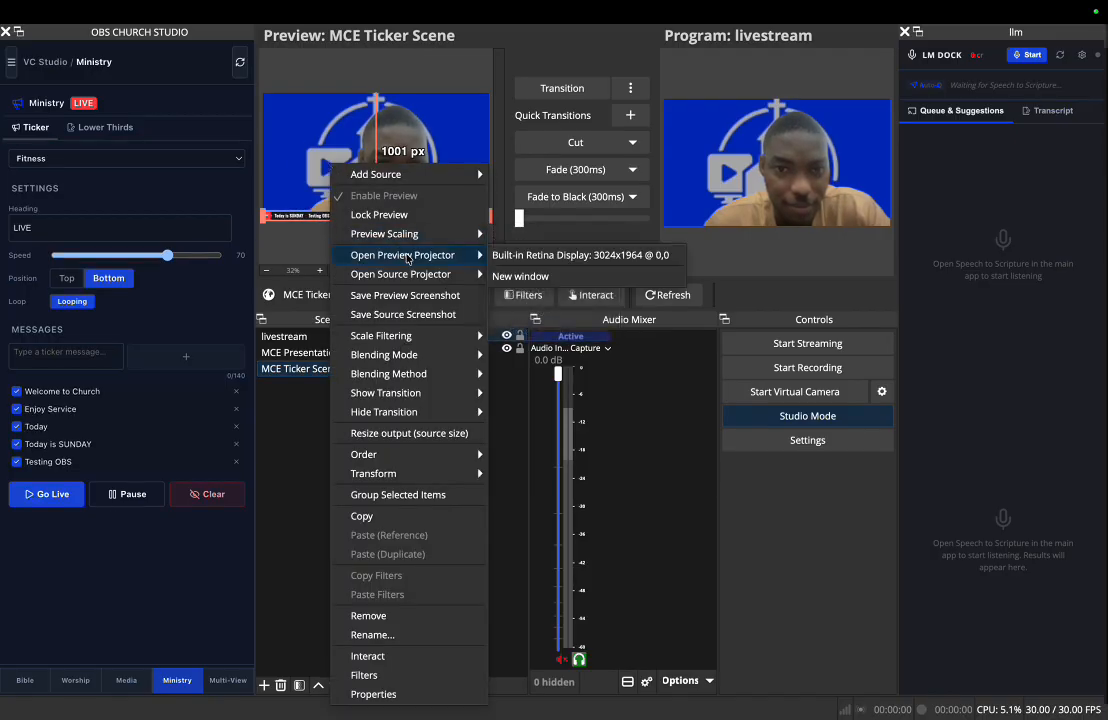
pyautogui.click(531, 262)
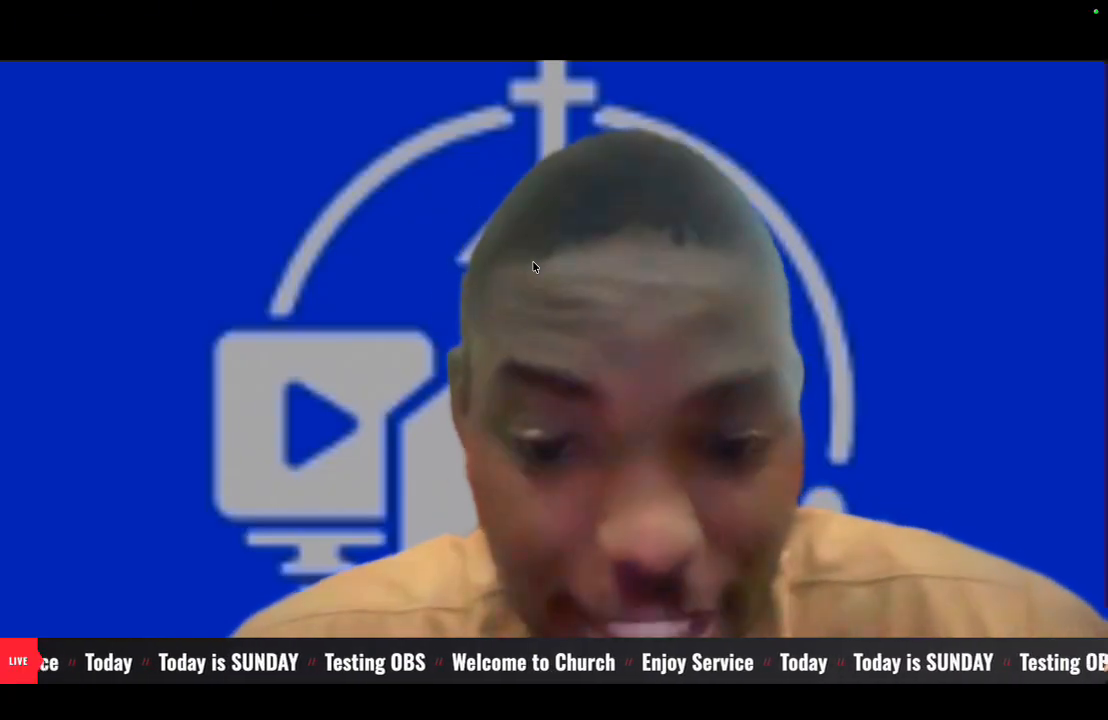
pyautogui.press('Escape')
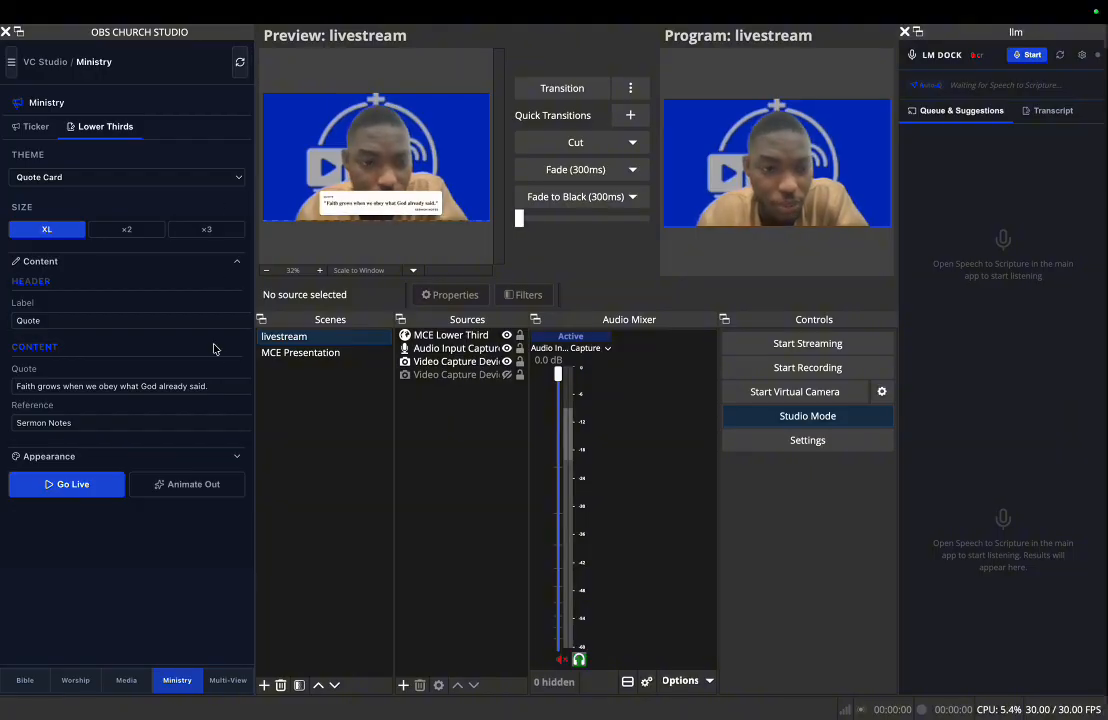
# - Animate out the Quote Card lower third, change its quote to "Jesus Loves you!" and take it live
pyautogui.click(193, 485)
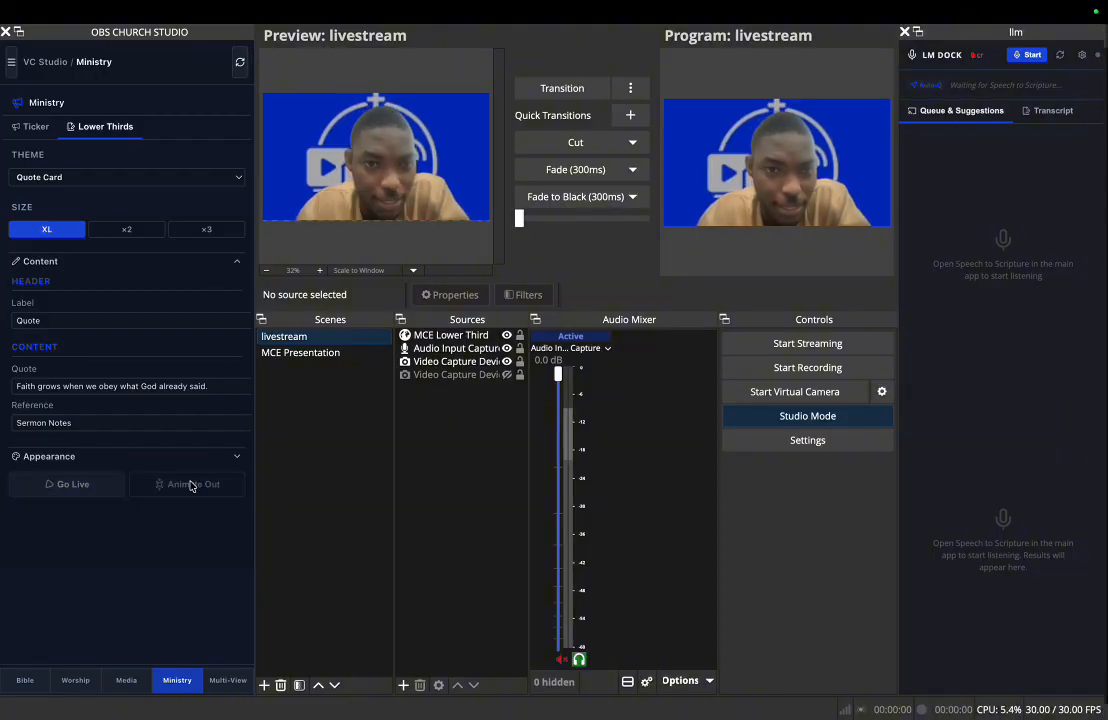
pyautogui.click(215, 408)
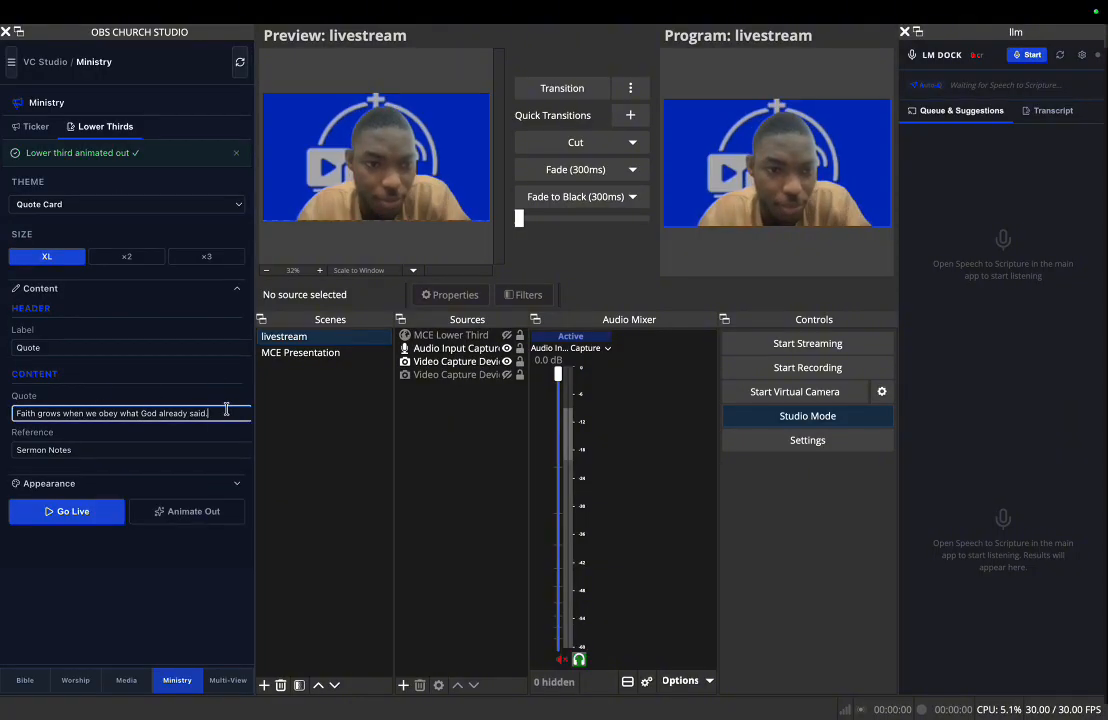
pyautogui.hotkey('ctrl', 'a')
pyautogui.write('Jesus')
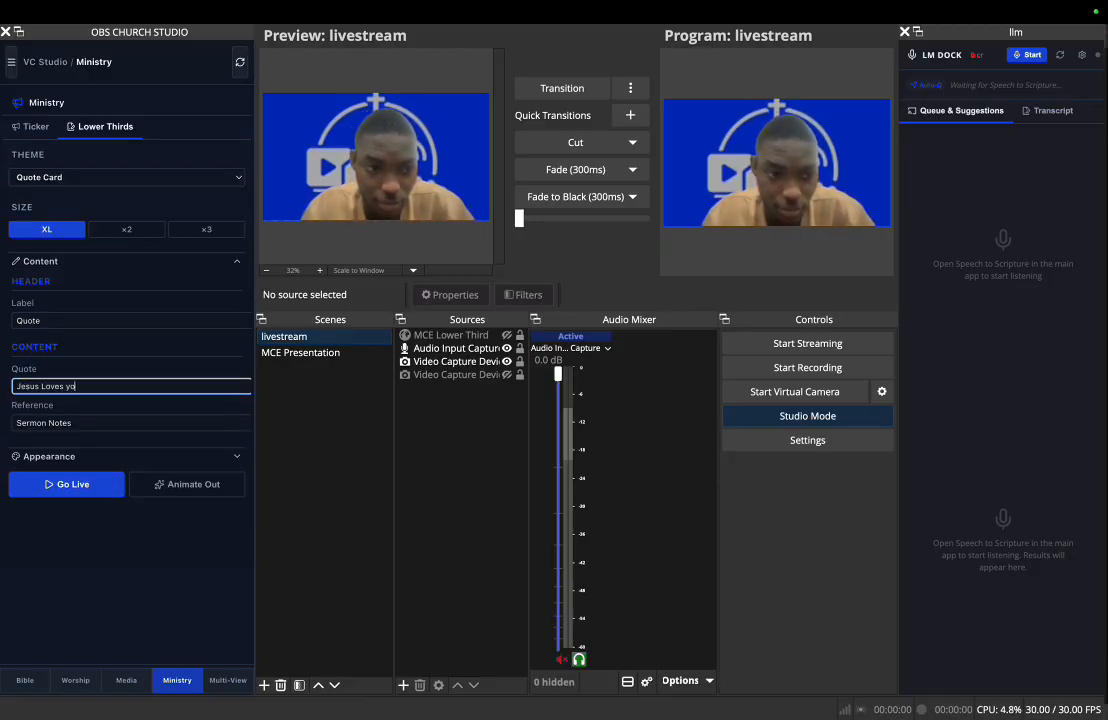
pyautogui.write(' Loves you!')
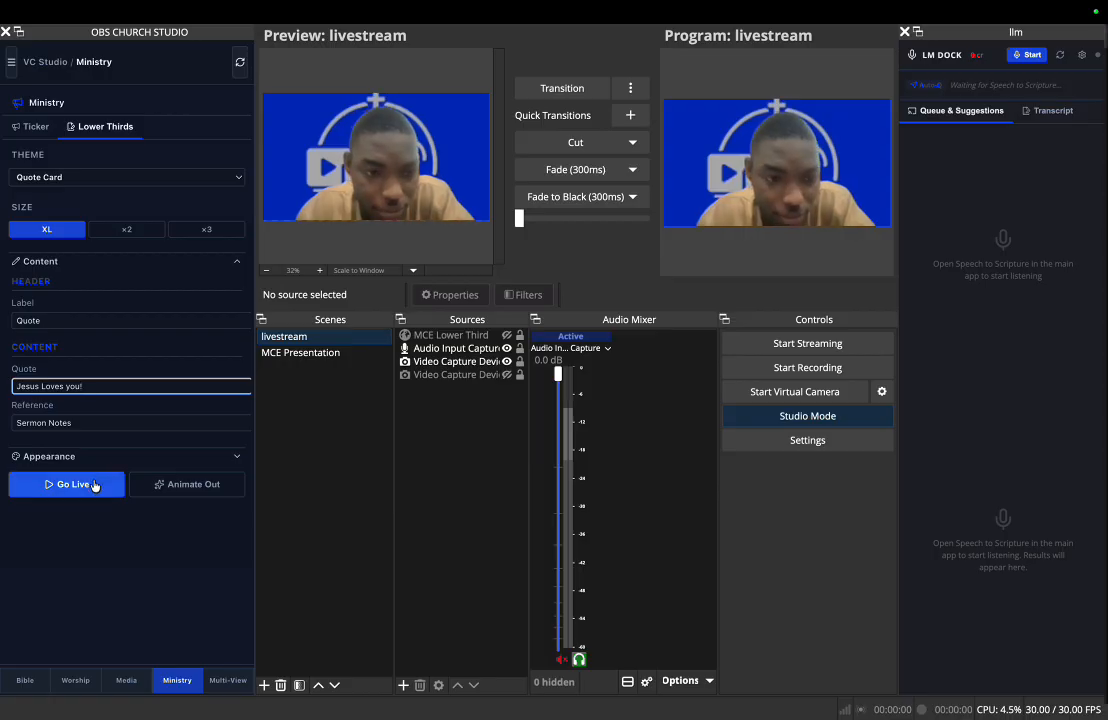
pyautogui.click(94, 485)
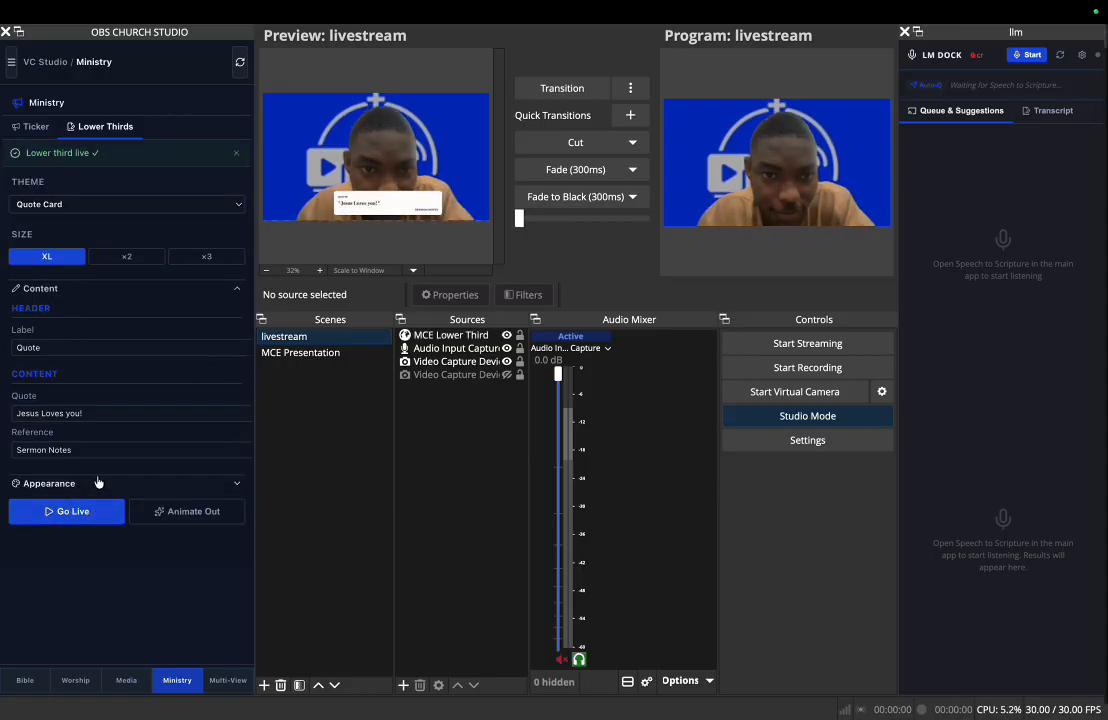
# - Transition the quote lower third to the program and check it in a full-screen program projector
pyautogui.click(562, 88)
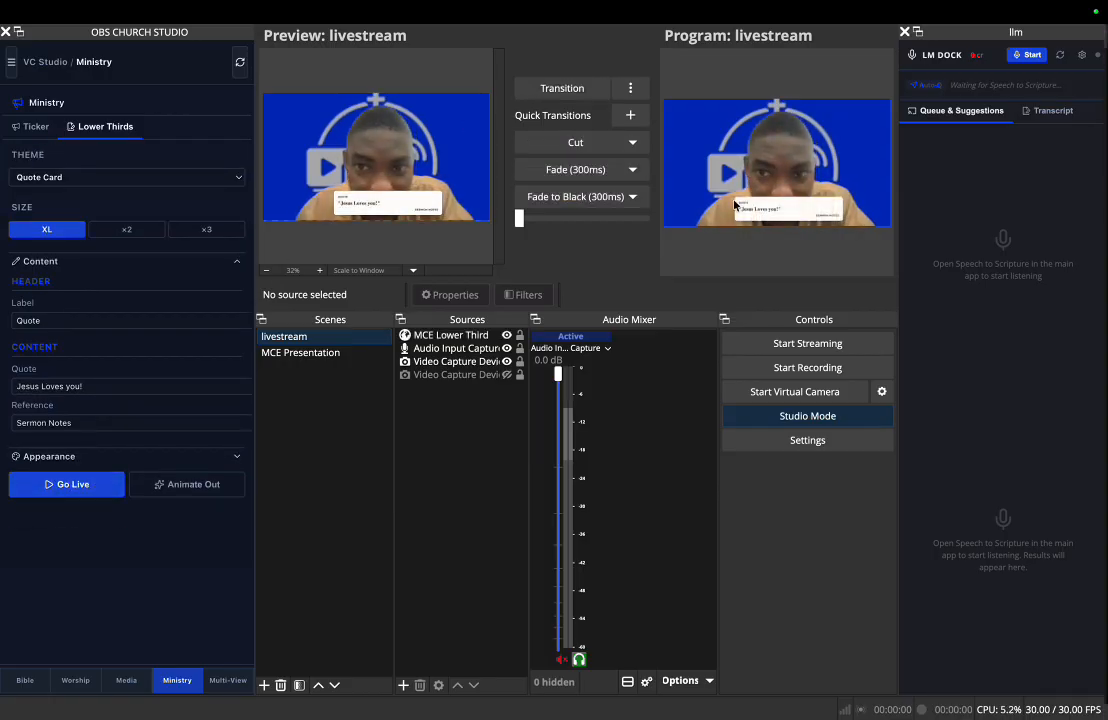
pyautogui.moveTo(808, 213)
pyautogui.click(904, 216)
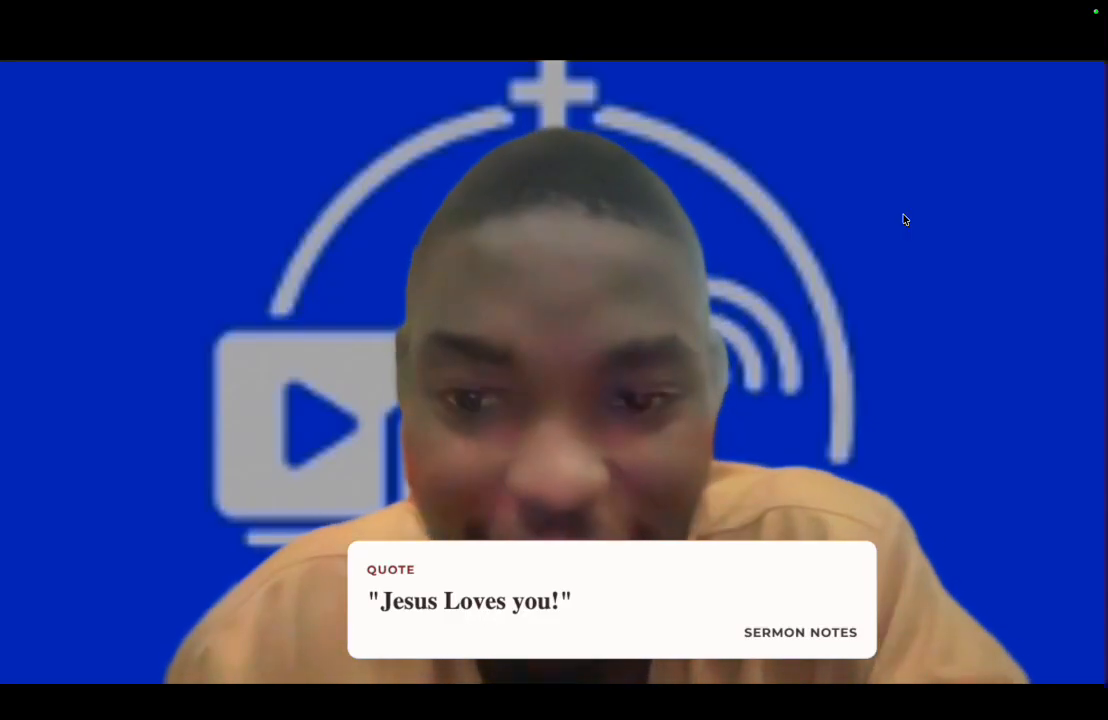
pyautogui.press('Escape')
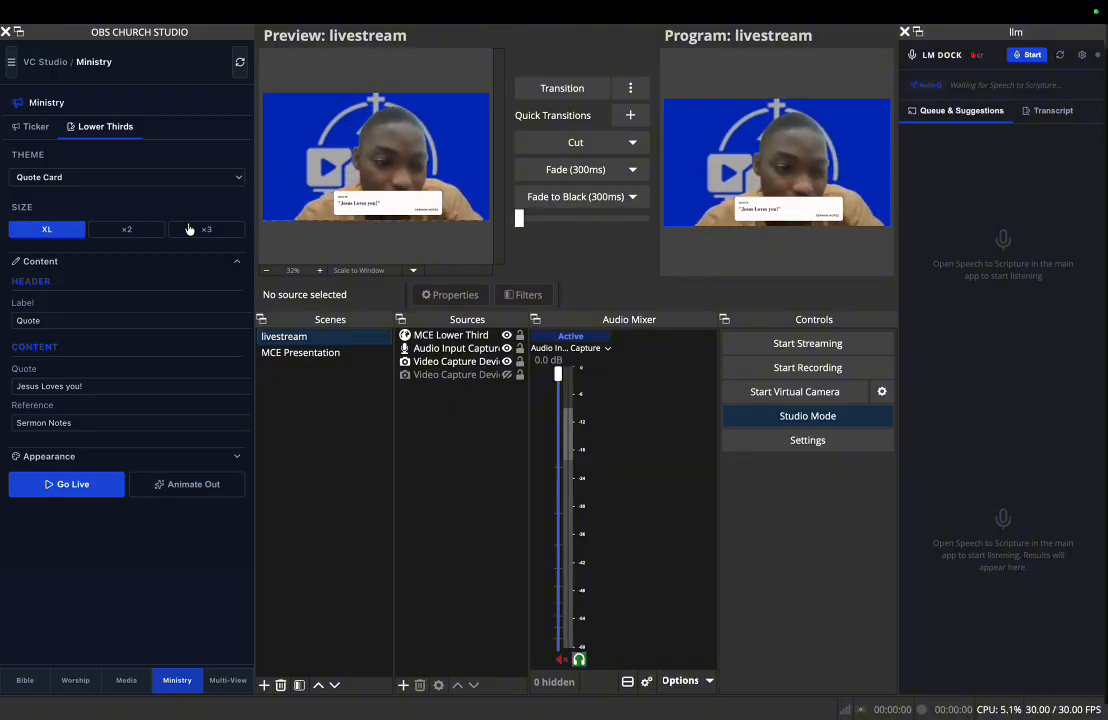
# - Animate the live quote lower third out from the dock's ministry tools
pyautogui.click(229, 681)
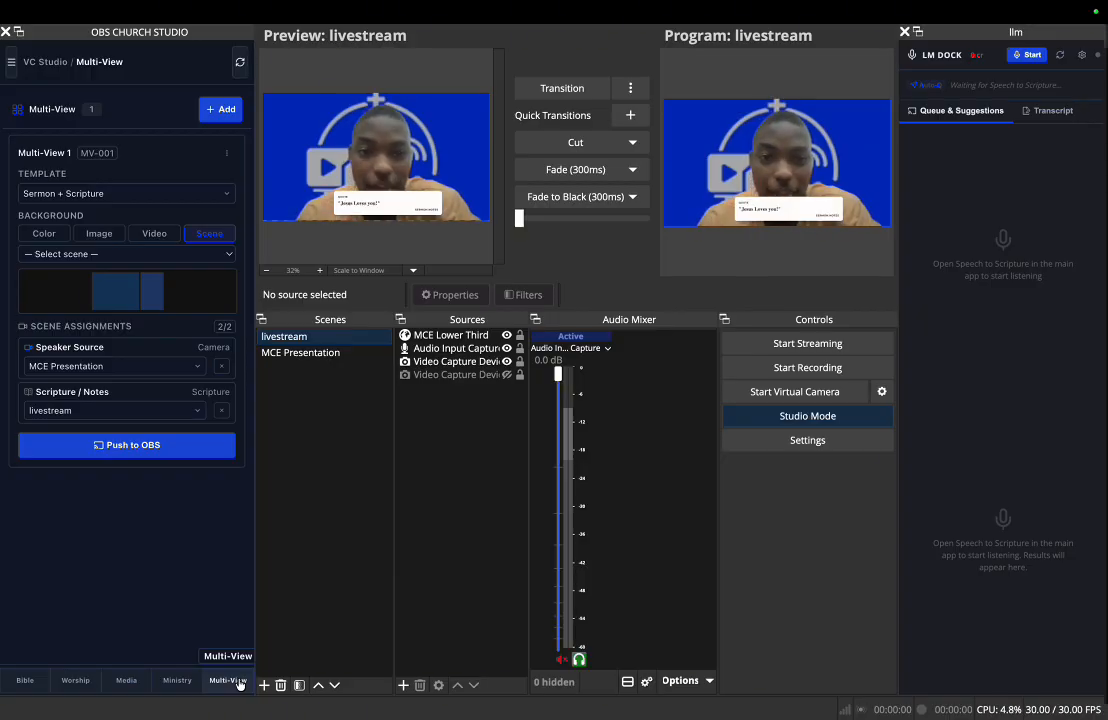
pyautogui.click(170, 680)
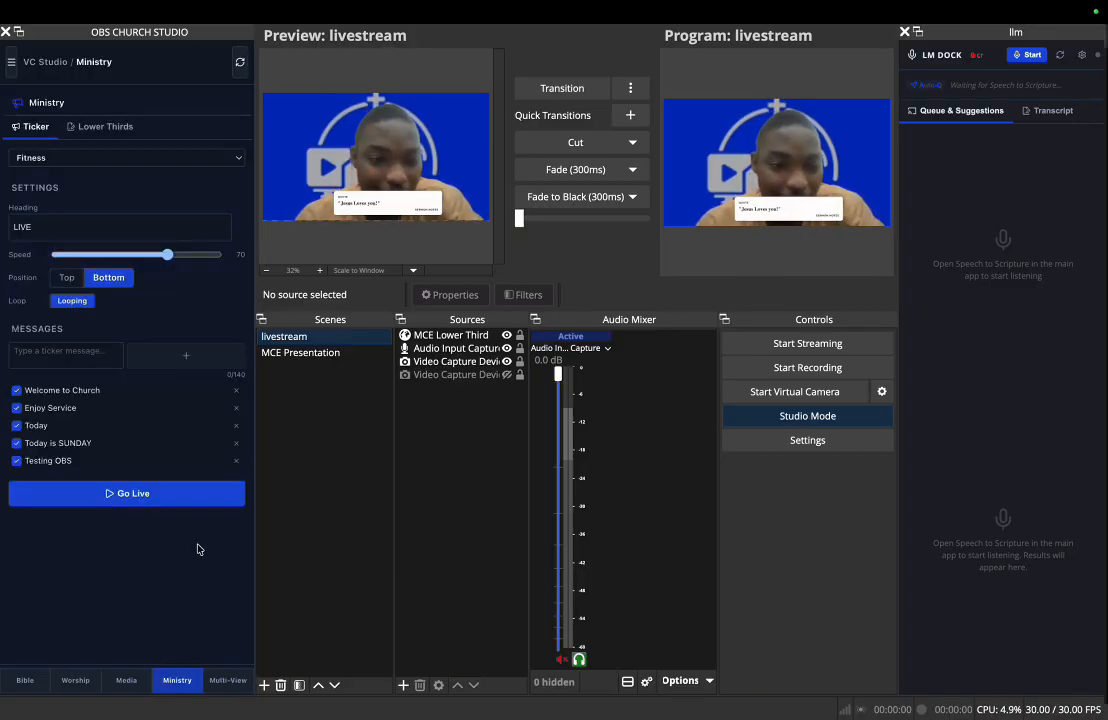
pyautogui.click(102, 126)
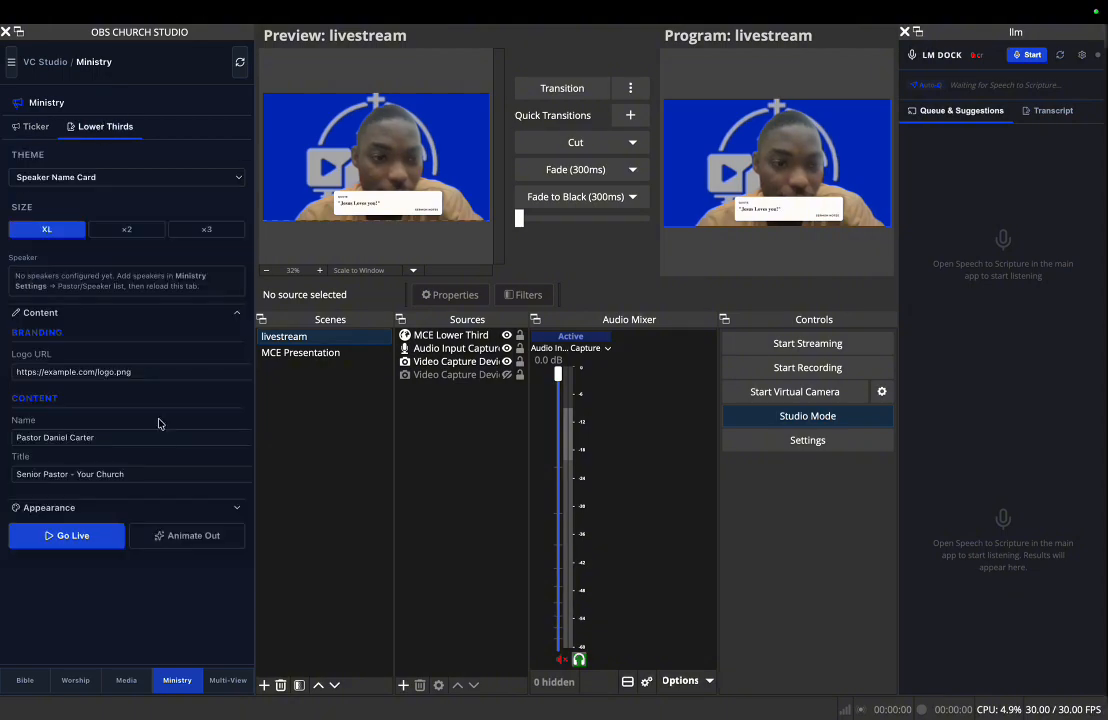
pyautogui.click(207, 536)
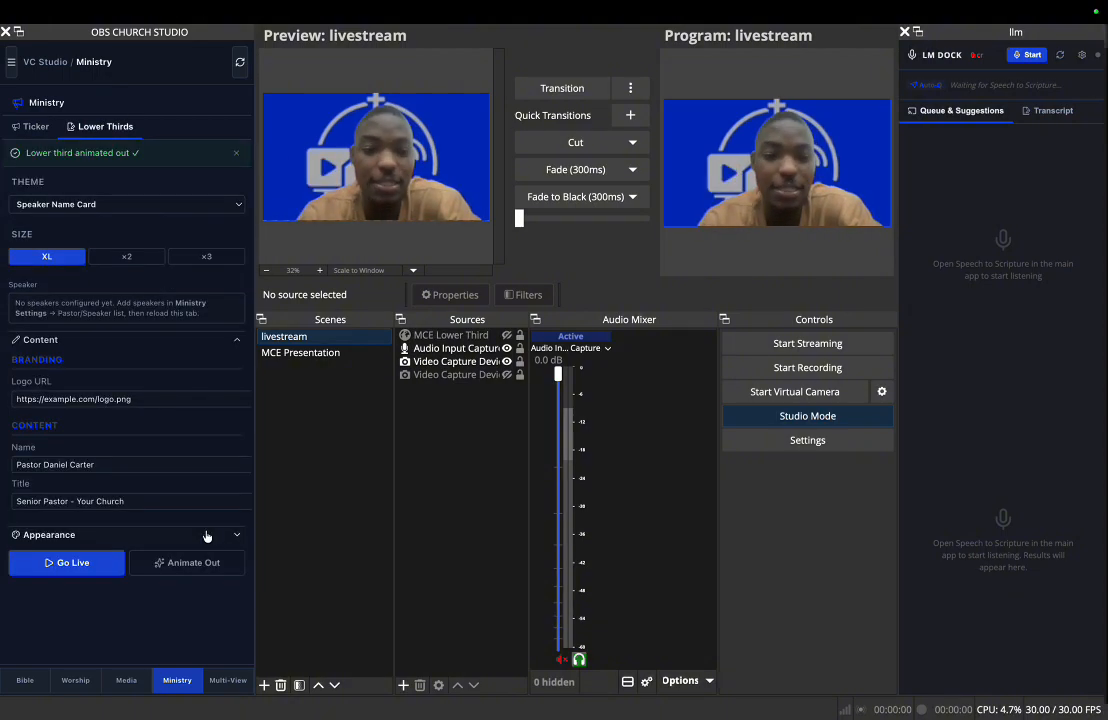
# - Switch the dock's Bible translation to KJV and send Hebrews 2:4 to the preview
pyautogui.click(230, 682)
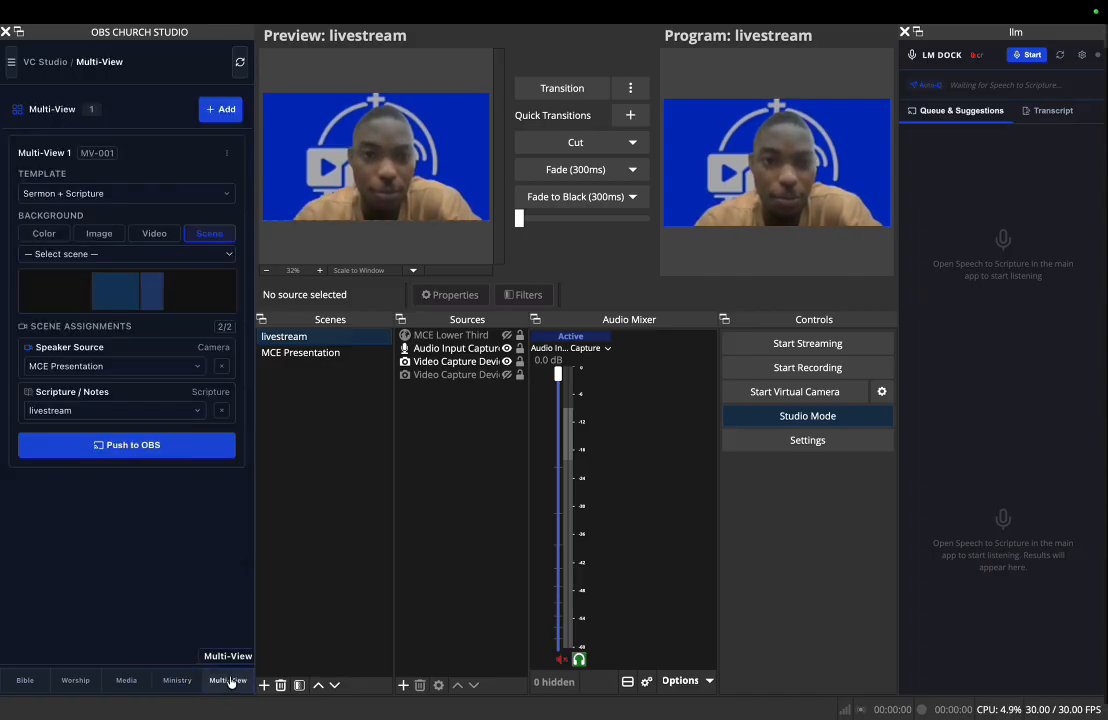
pyautogui.click(26, 680)
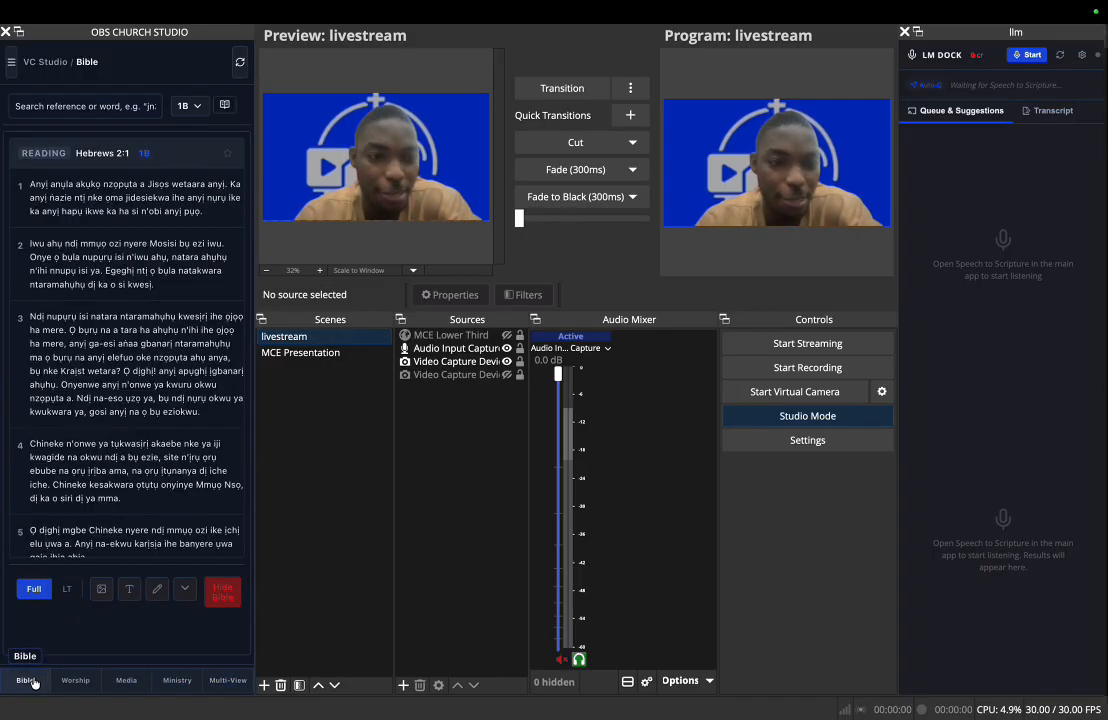
pyautogui.click(186, 105)
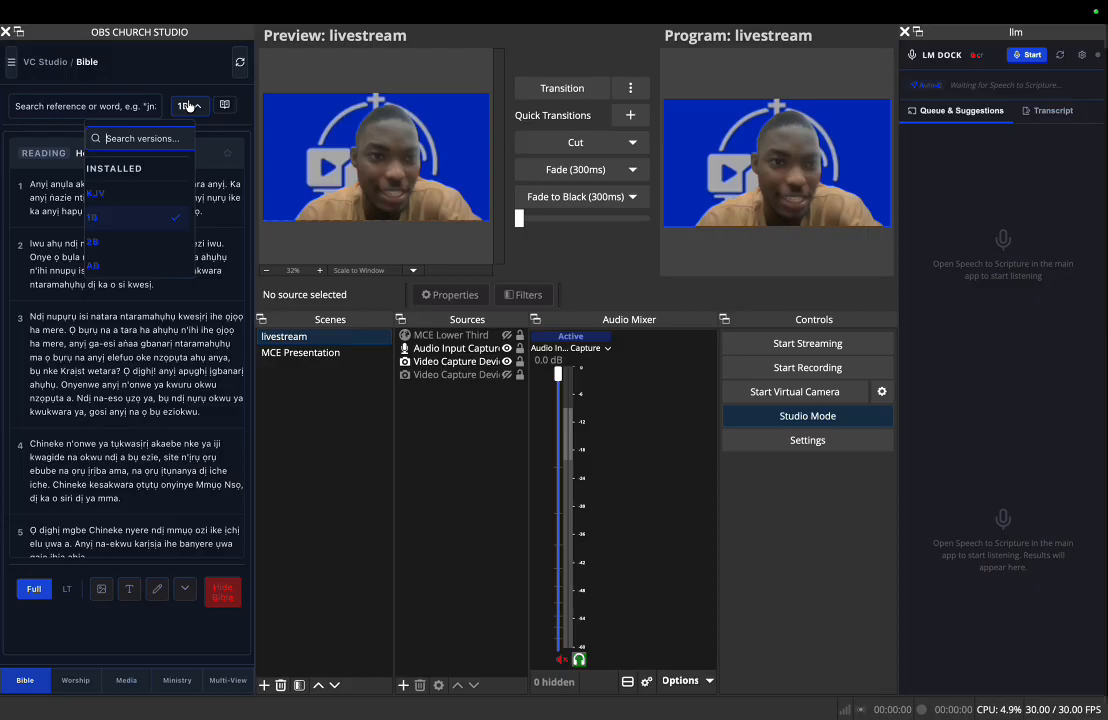
pyautogui.click(147, 195)
pyautogui.scroll(-5, 147, 195)
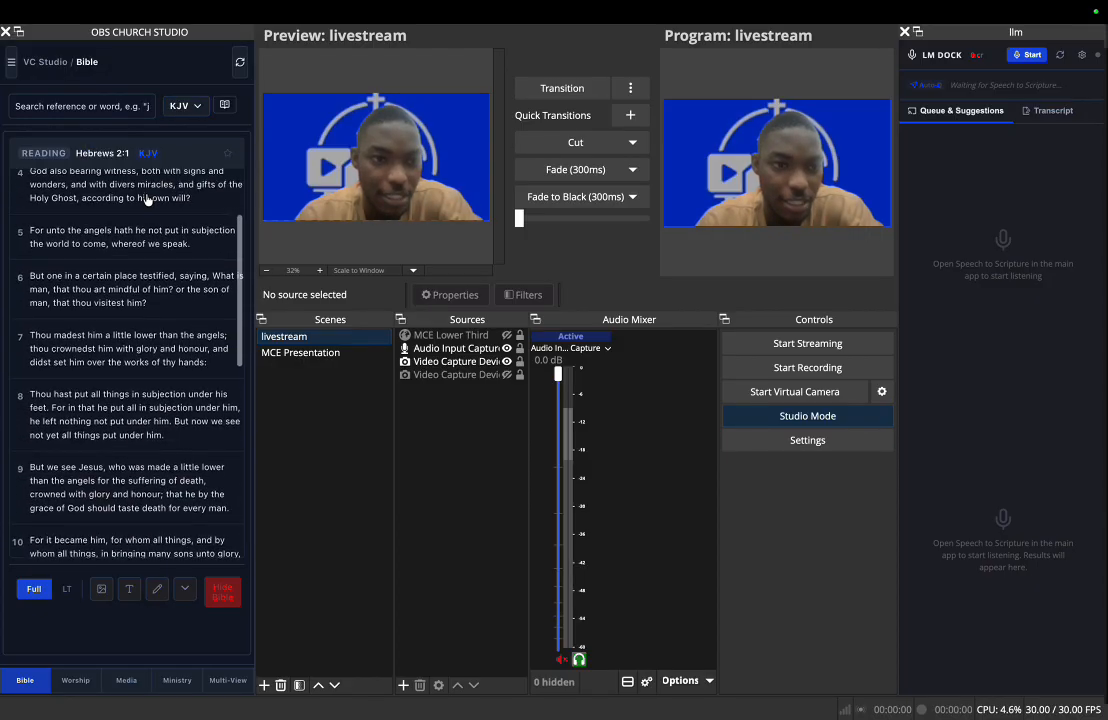
pyautogui.click(147, 198)
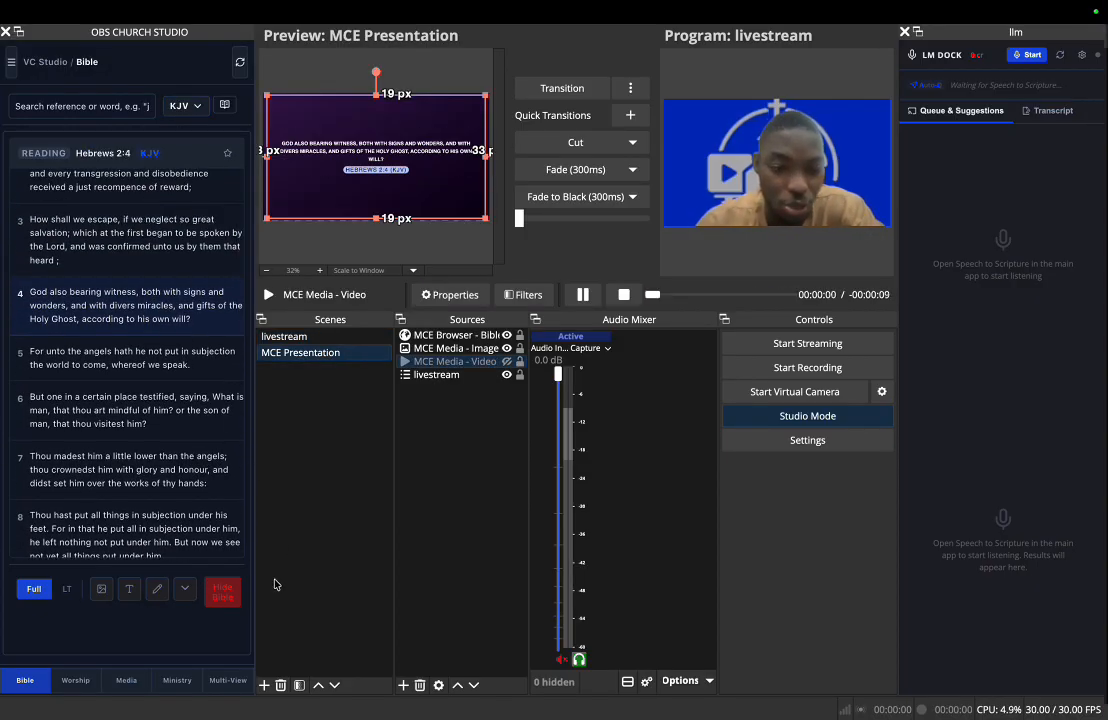
# - Push the Sermon + Scripture layout of Multi-View 1 from the dock to the preview and transition it to the program
pyautogui.click(226, 681)
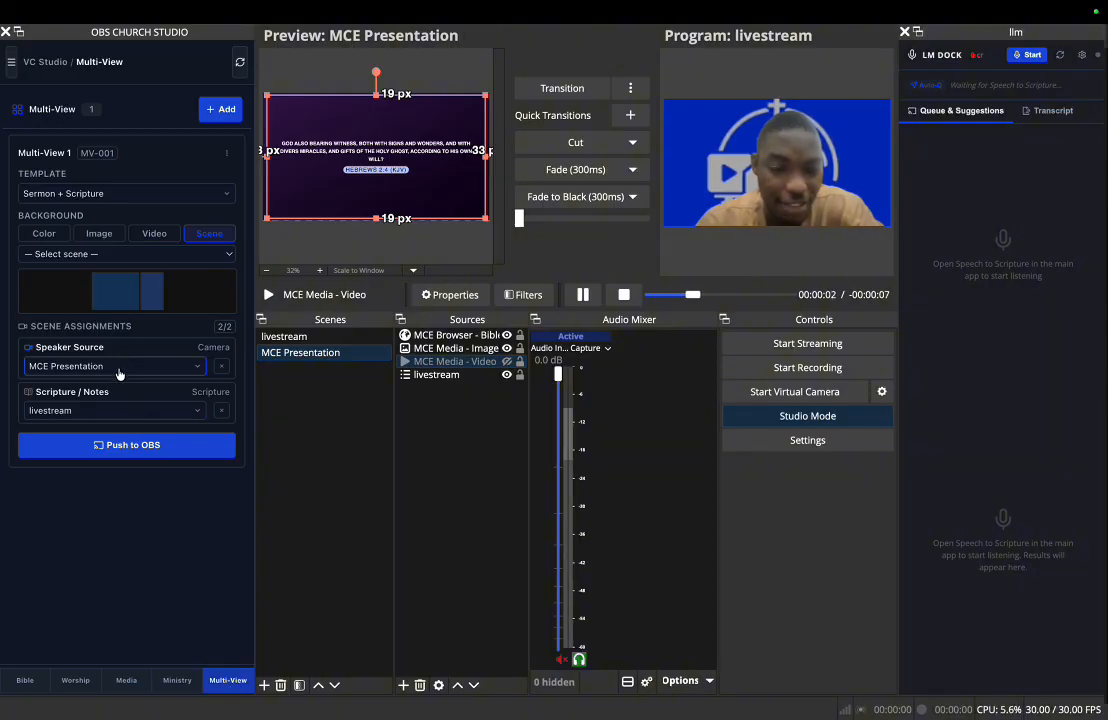
pyautogui.click(296, 353)
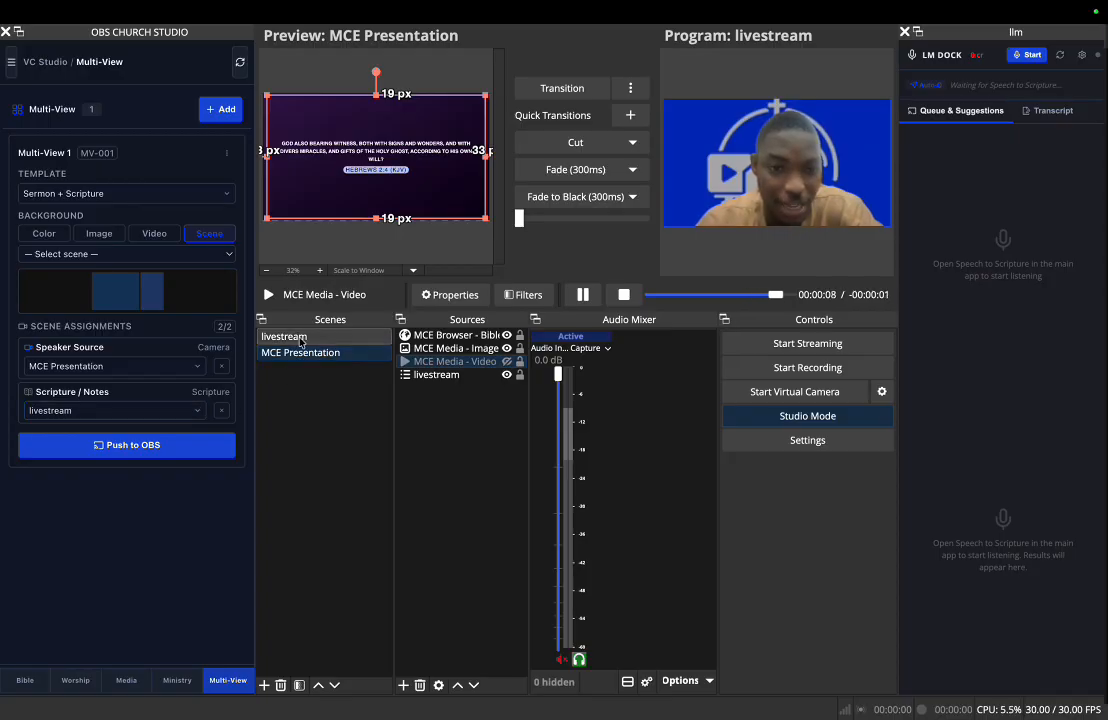
pyautogui.click(173, 451)
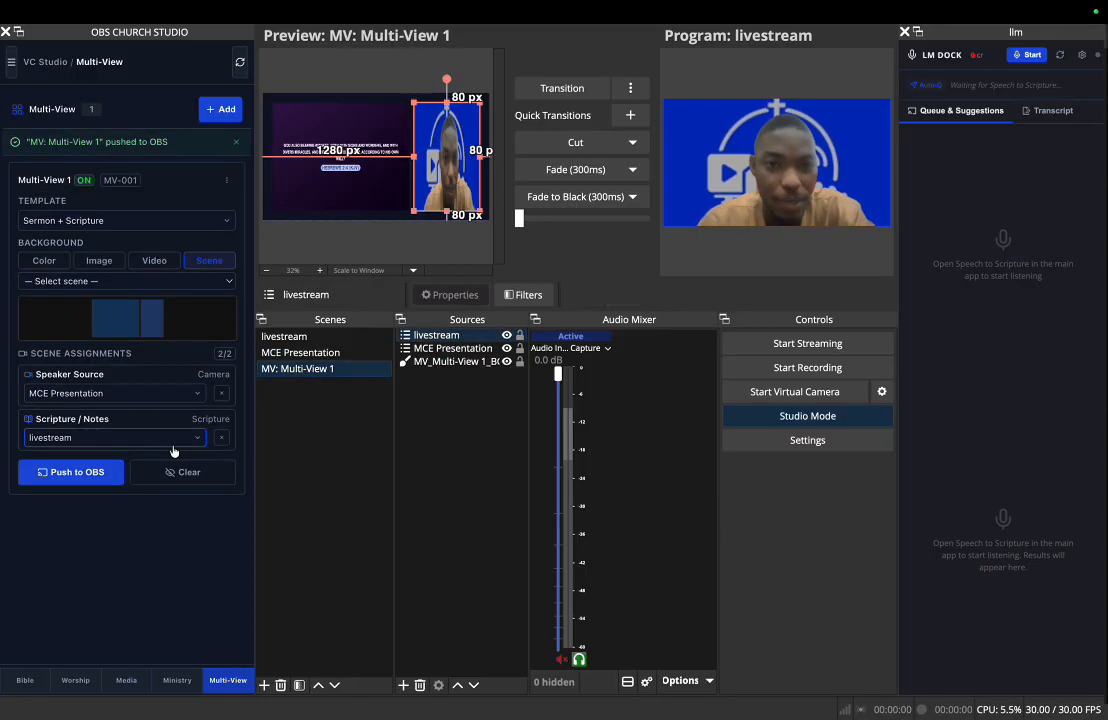
pyautogui.click(528, 88)
# - View the multi-view program output in a full-screen projector on the built-in display and close the projector
pyautogui.rightClick(666, 185)
pyautogui.moveTo(693, 196)
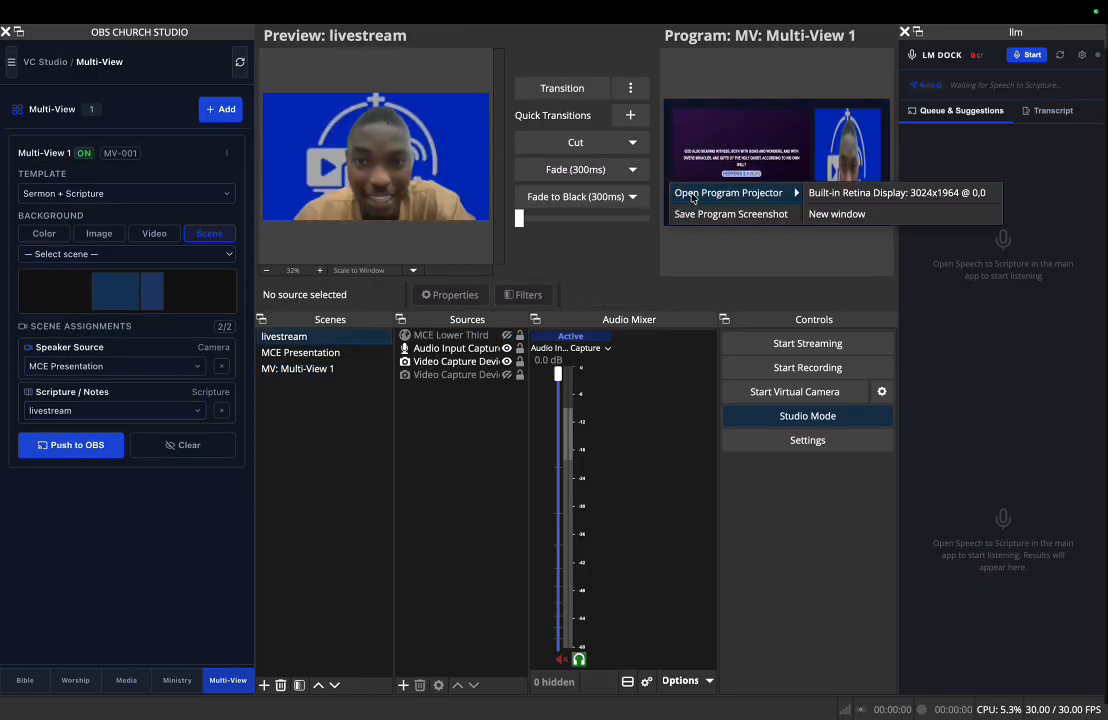
pyautogui.click(861, 193)
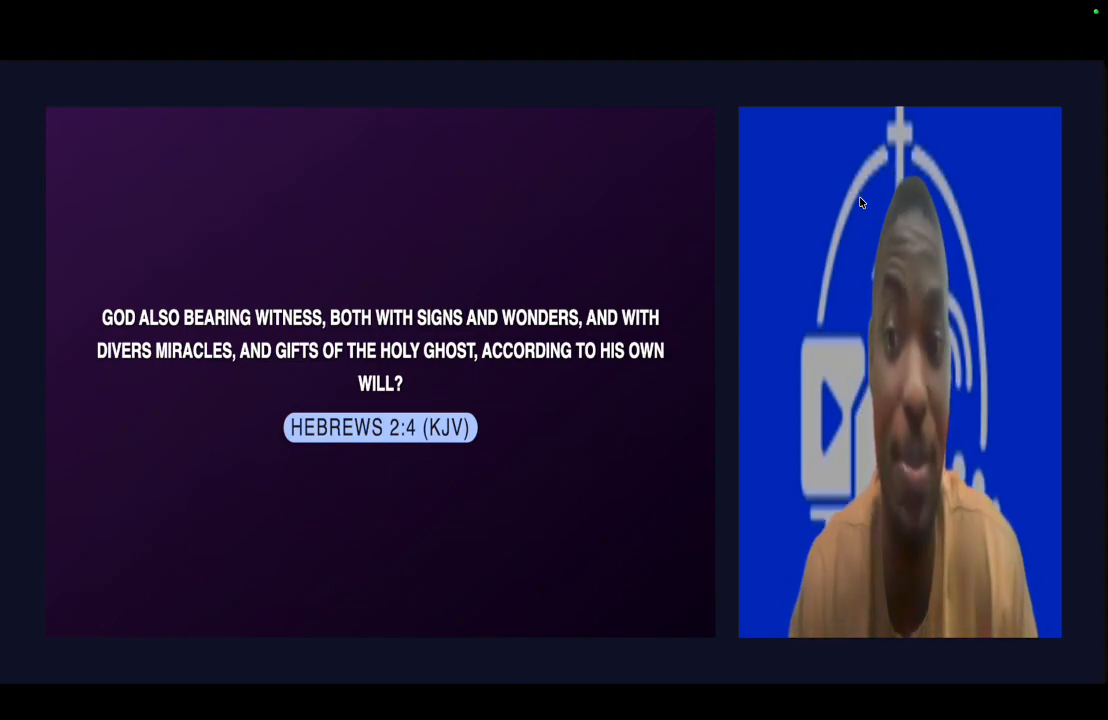
pyautogui.press('Escape')
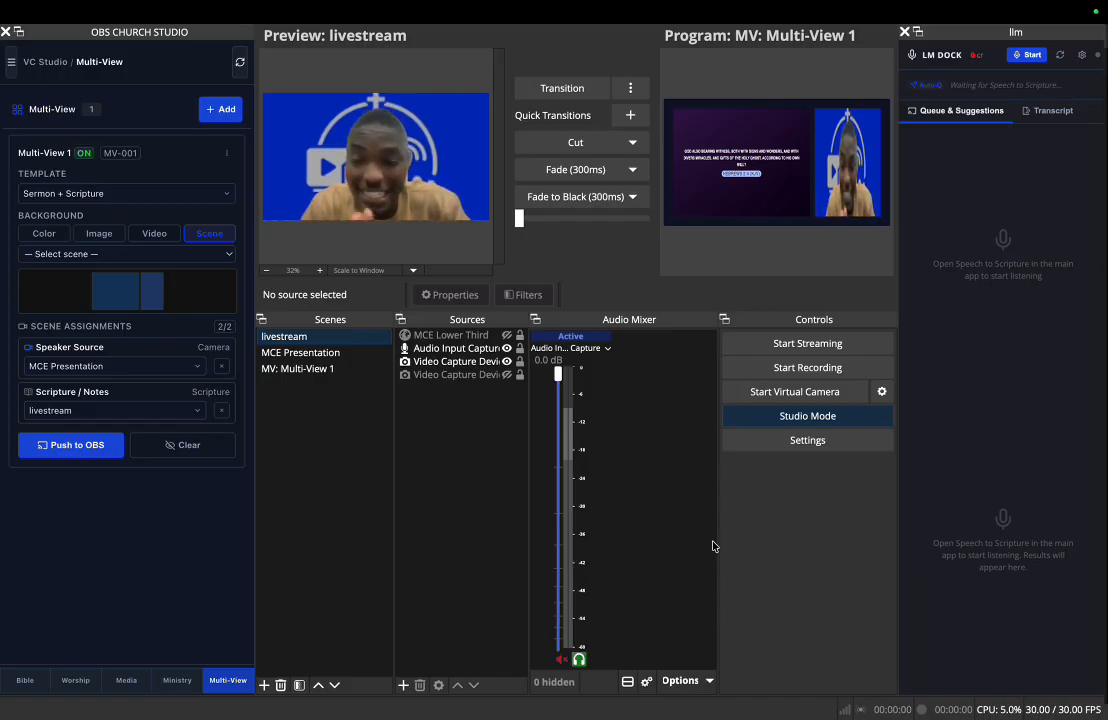
# - Switch to makechurcheasy, start listening in Verse AI for live scripture detection, and return to OBS
pyautogui.press('super+Tab')
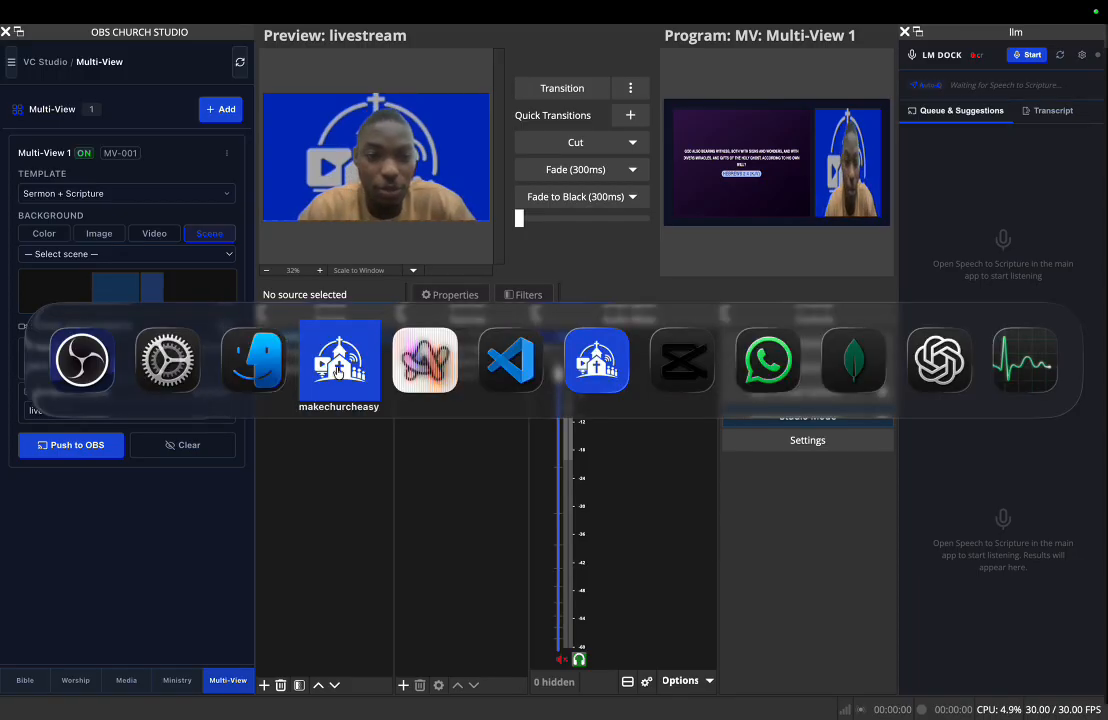
pyautogui.click(338, 370)
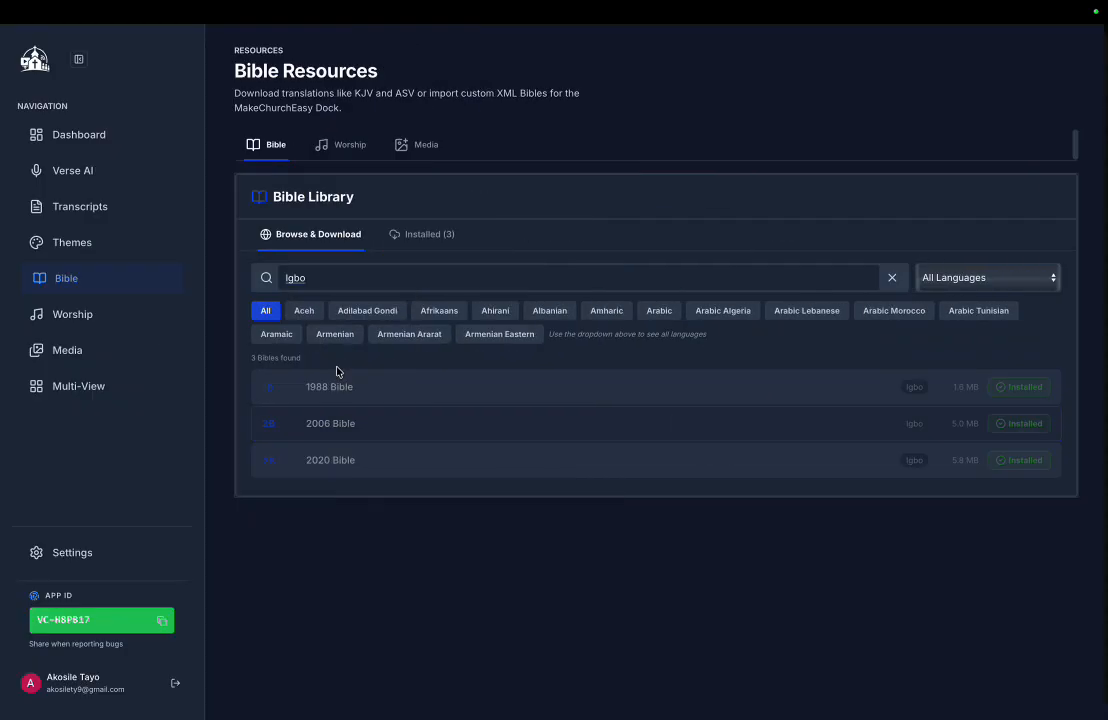
pyautogui.click(100, 179)
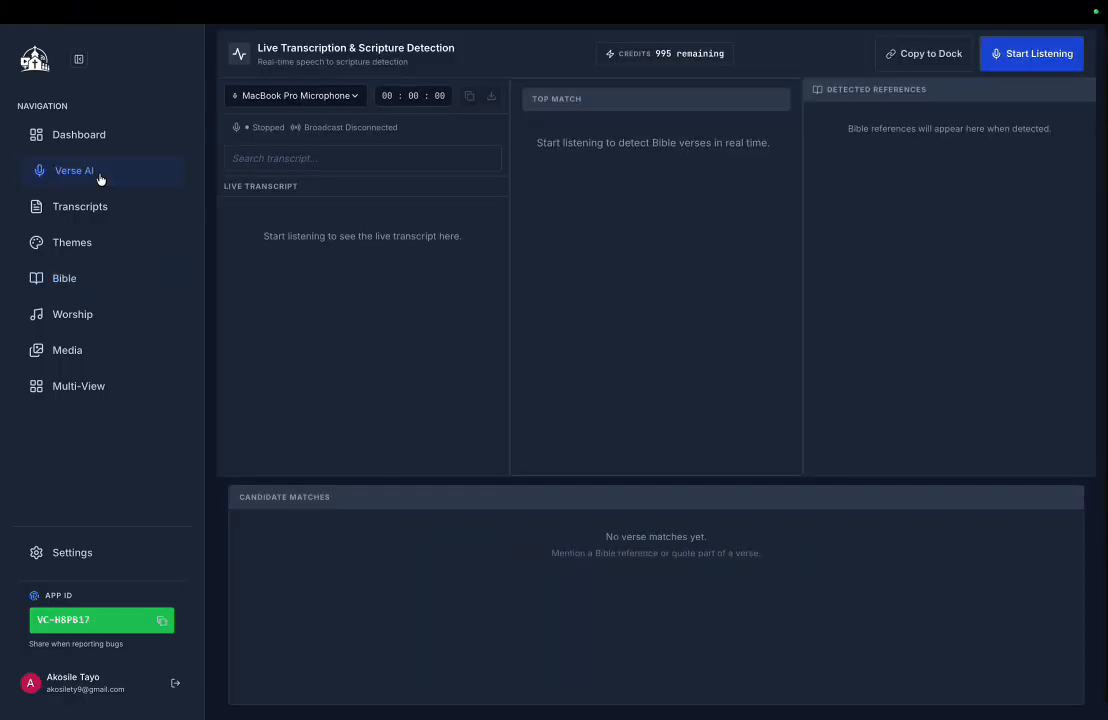
pyautogui.click(1004, 50)
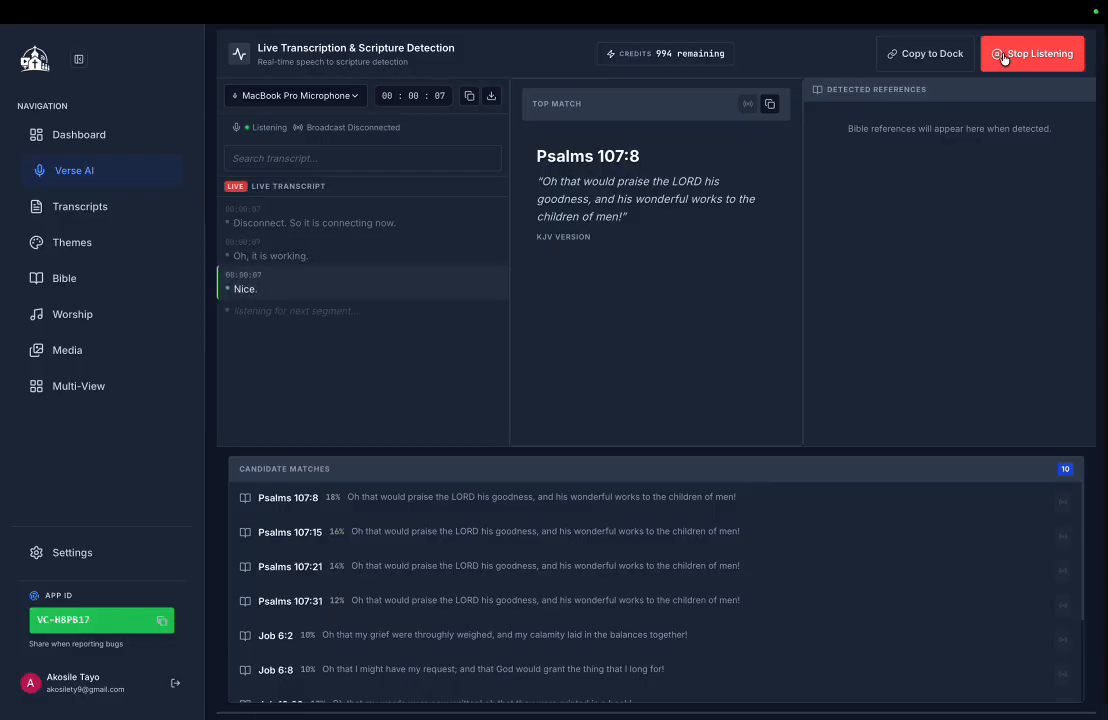
pyautogui.press('super+Tab')
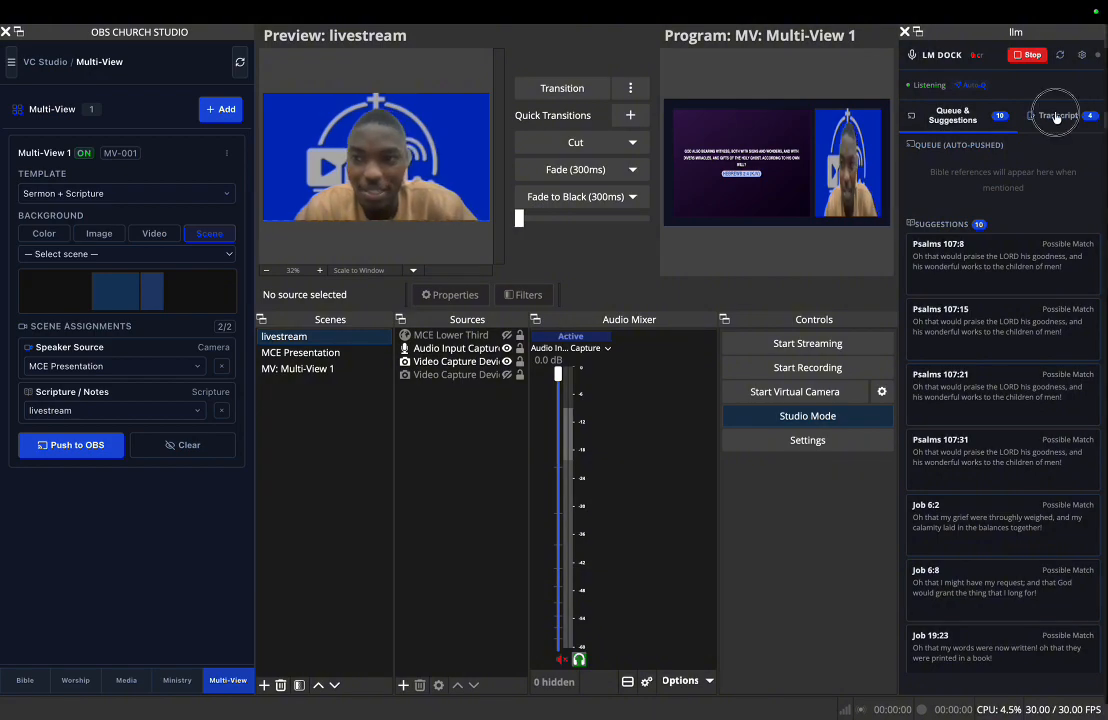
# - Show the live transcript in the LM dock and open a full-screen program projector on the built-in Retina display
pyautogui.click(1056, 116)
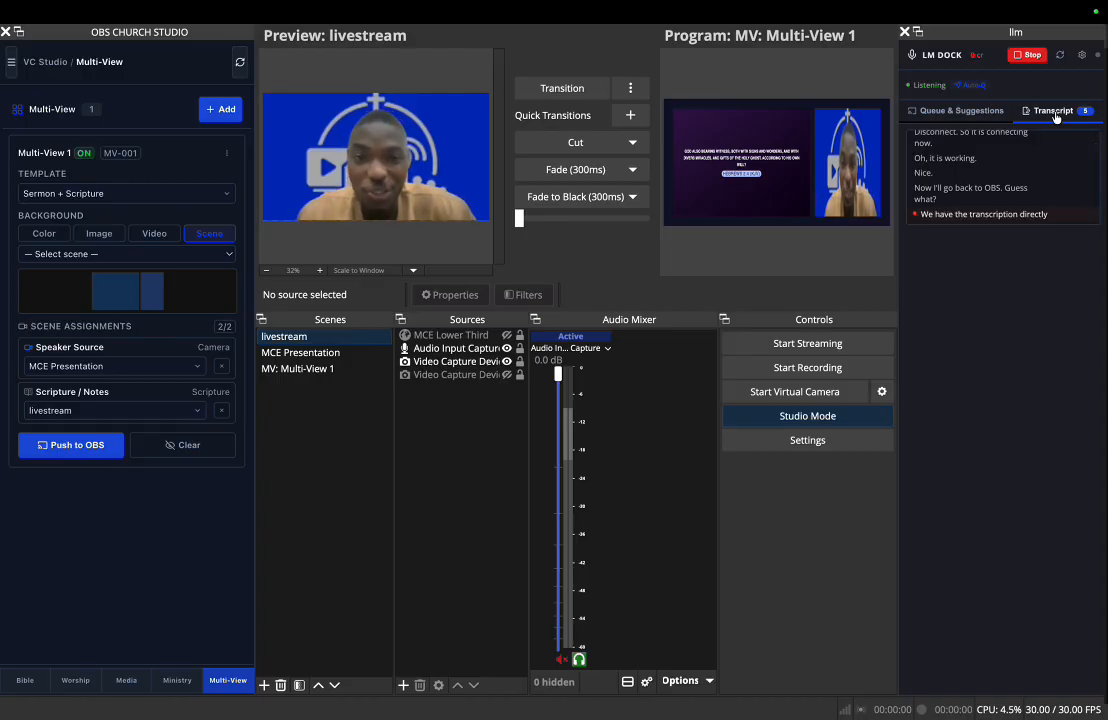
pyautogui.rightClick(755, 216)
pyautogui.moveTo(859, 224)
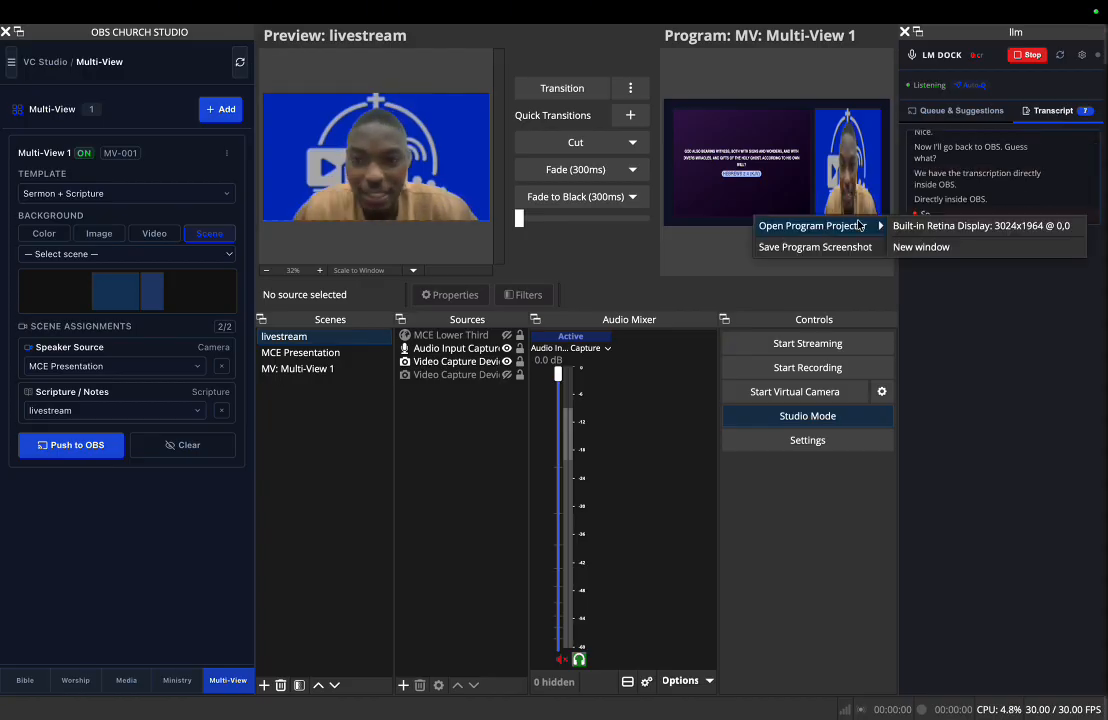
pyautogui.click(916, 226)
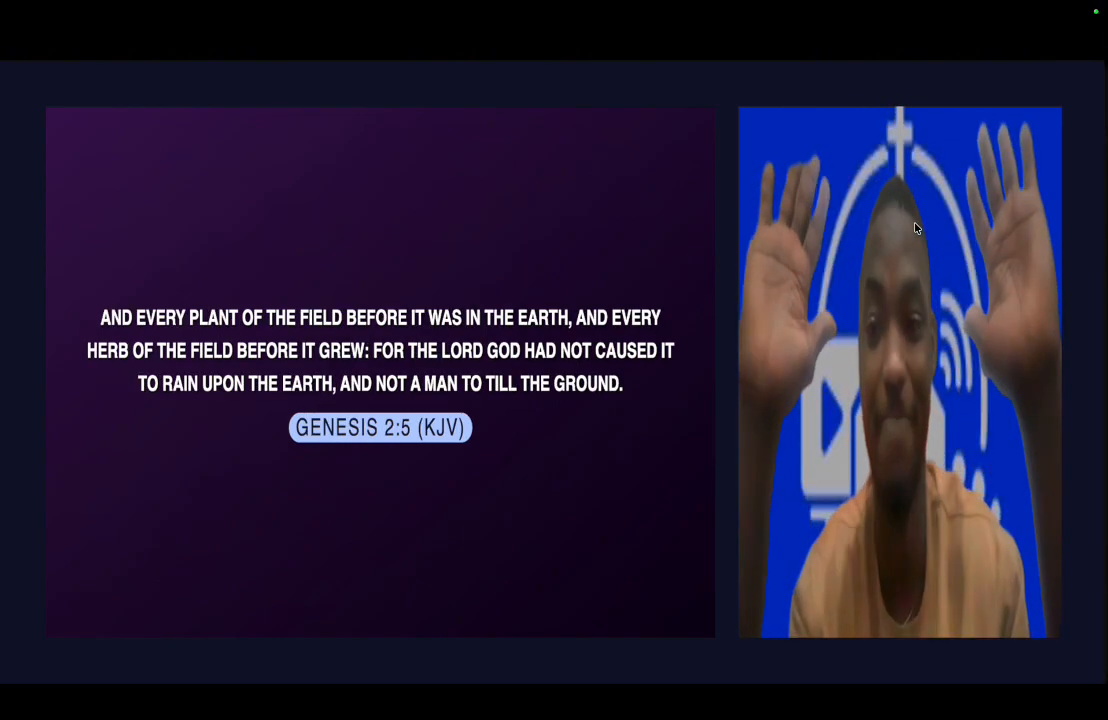
# - Return from the projector to the main OBS window and review the LM dock's scripture queue, suggestions and transcript
pyautogui.hotkey('ctrl', 'Left')
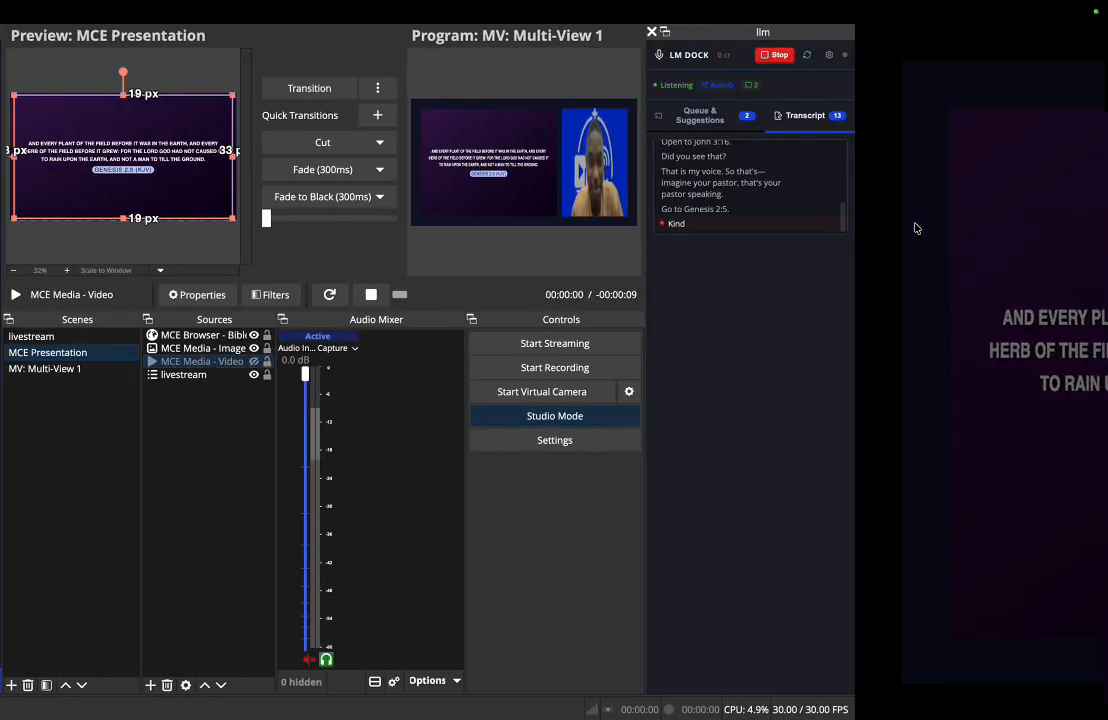
pyautogui.click(985, 121)
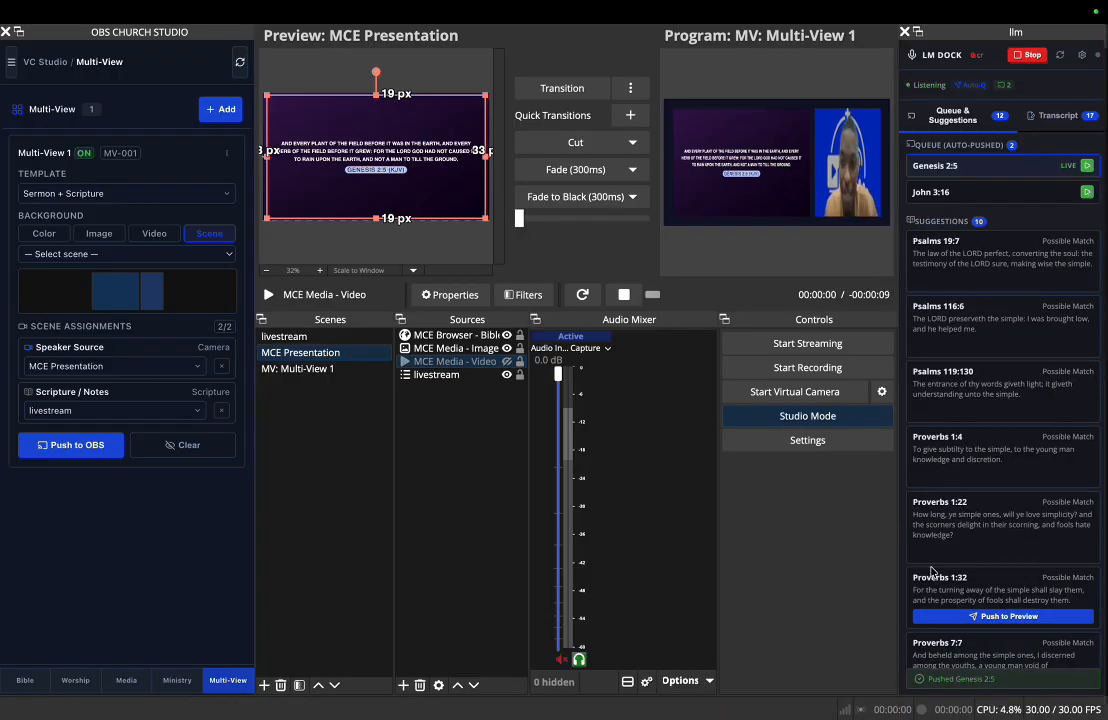
pyautogui.click(1062, 117)
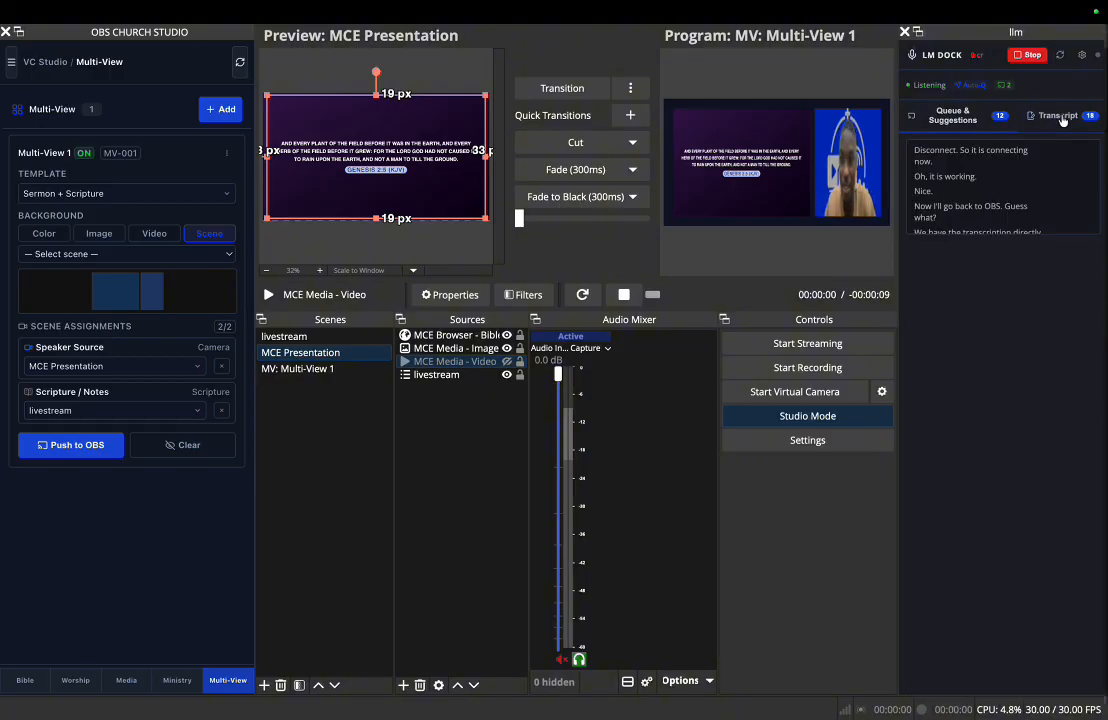